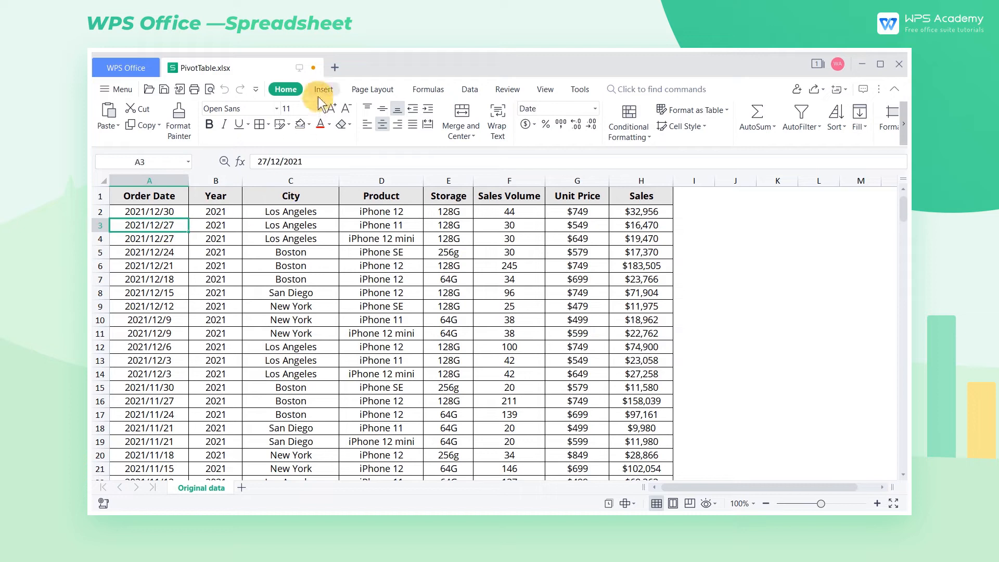
- Create a PivotTable on a new worksheet from the 'Original data'!$A$1:$H$325 range
click(108, 126)
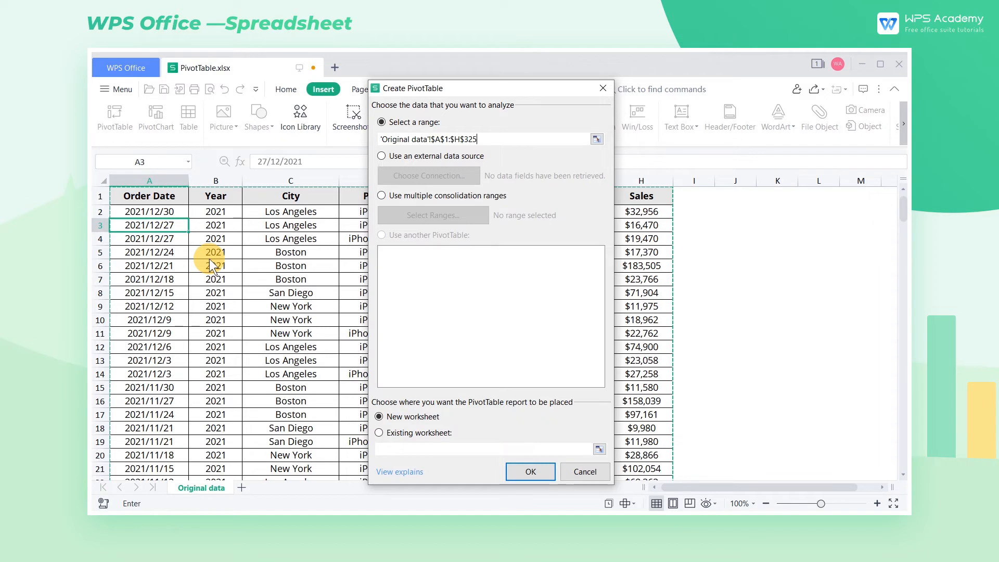
click(411, 432)
click(423, 416)
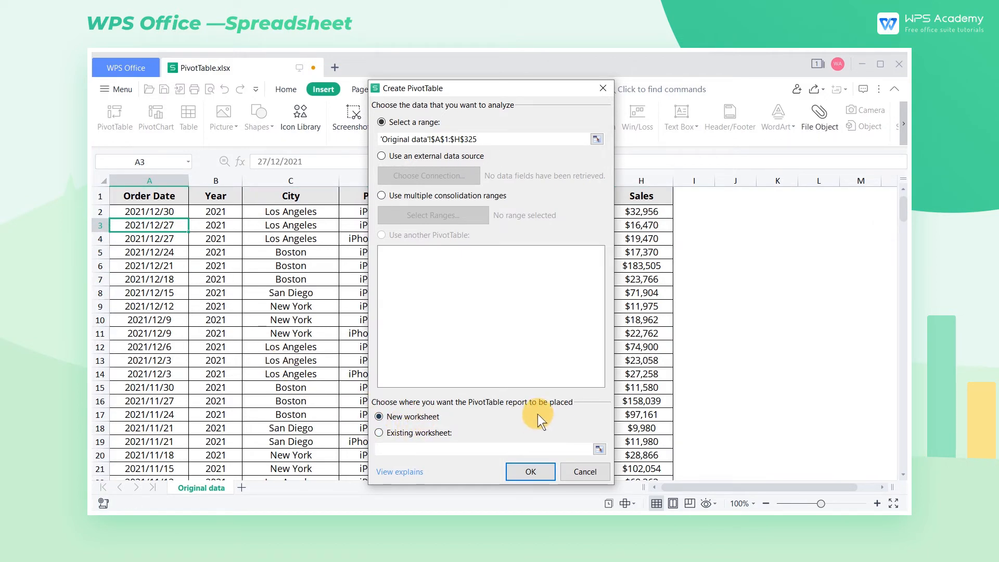
click(531, 472)
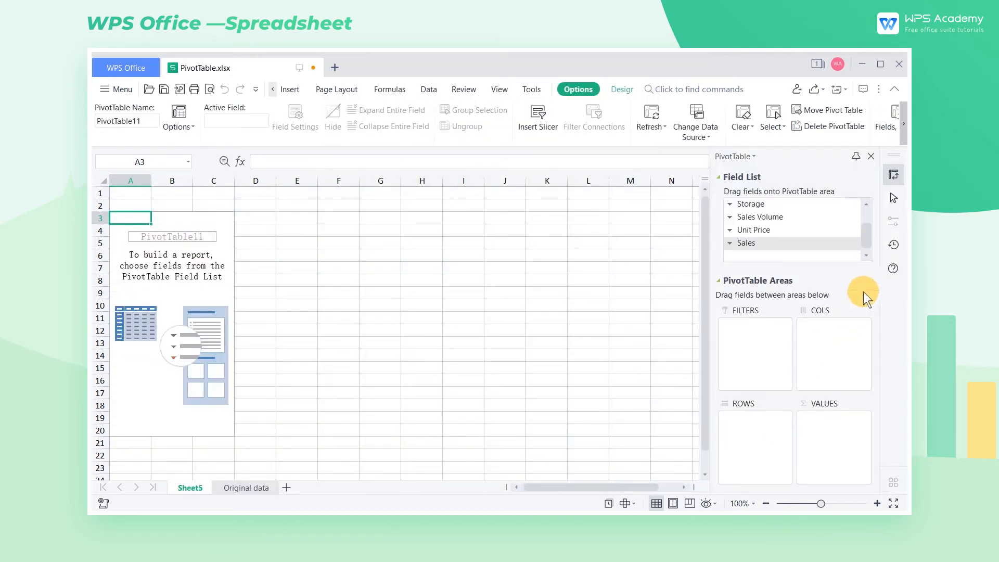
- Lay out the PivotTable with Sales as values, Year and Product as rows, and Storage as columns
mouse_move(863, 241)
mouse_down()
mouse_move(872, 217)
mouse_move(872, 246)
mouse_up()
drag(812, 395, 818, 430)
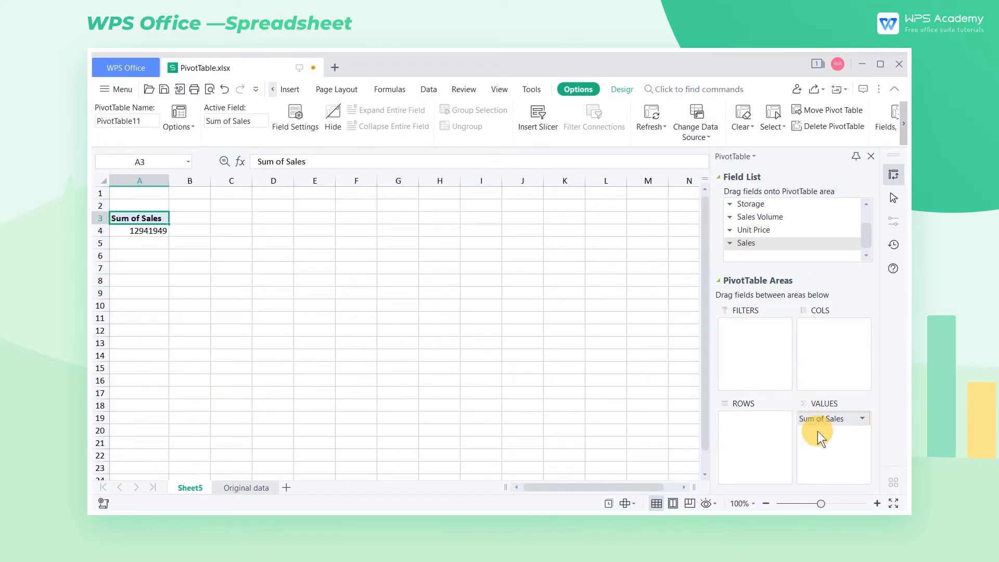
scroll(817, 233, up, 2)
drag(752, 220, 758, 435)
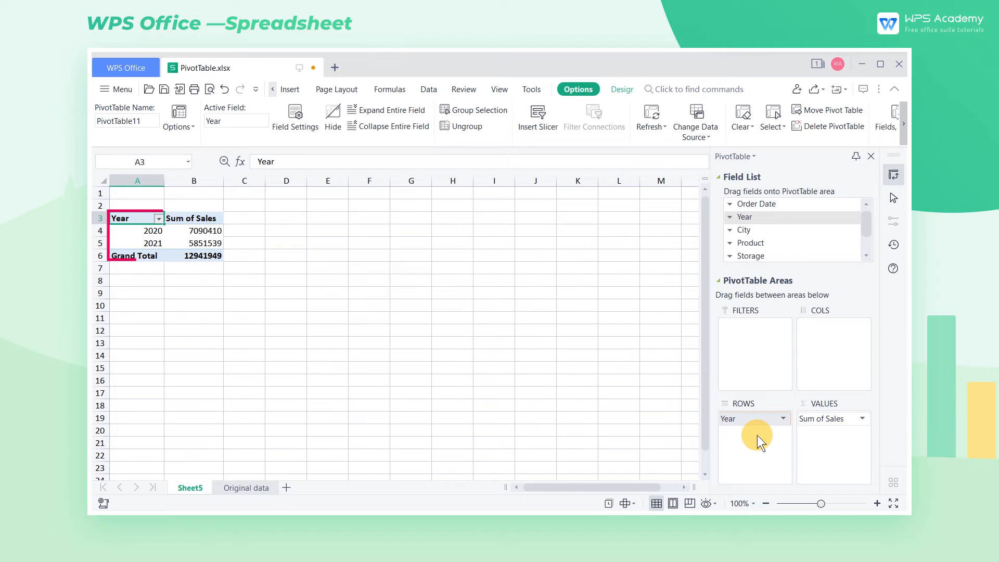
drag(744, 282, 757, 446)
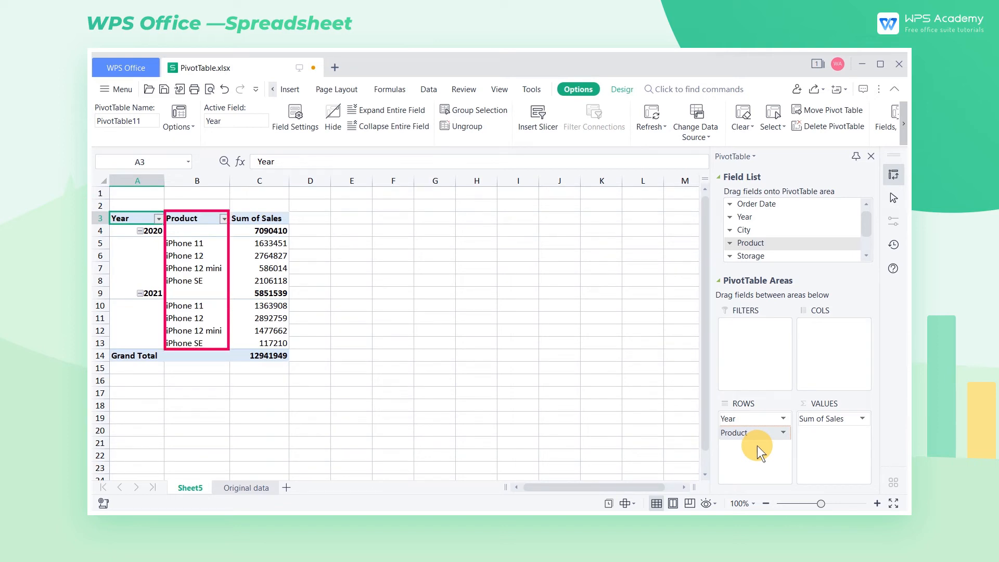
drag(759, 260, 825, 370)
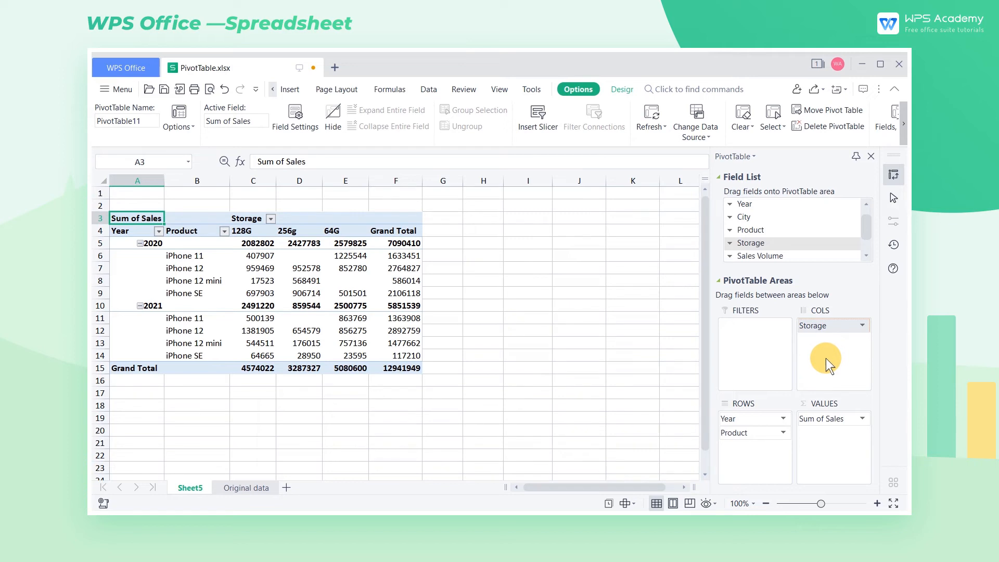
- Move the Year field to the columns above Storage, return it to the rows, and place it below Product
drag(739, 417, 819, 321)
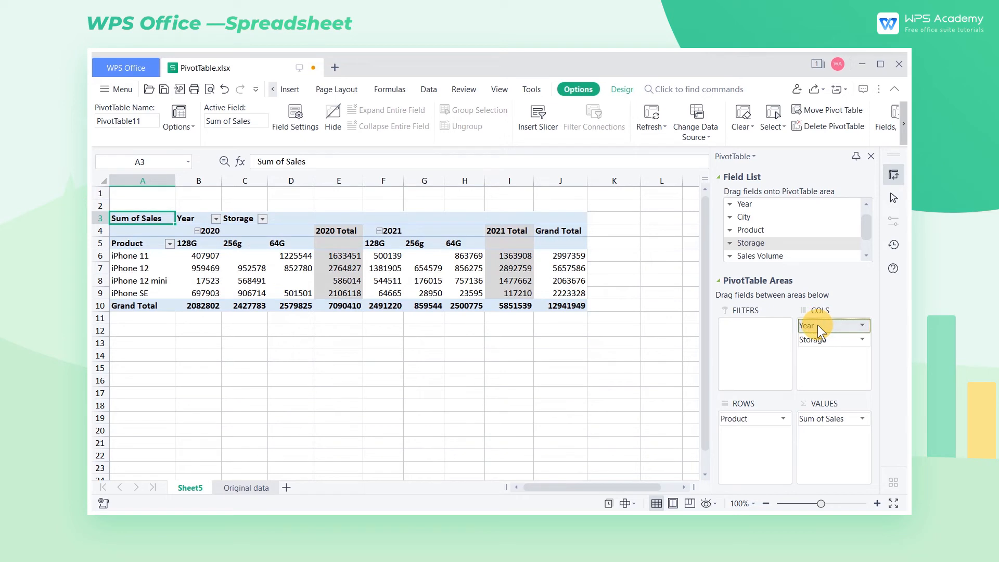
drag(817, 325, 761, 414)
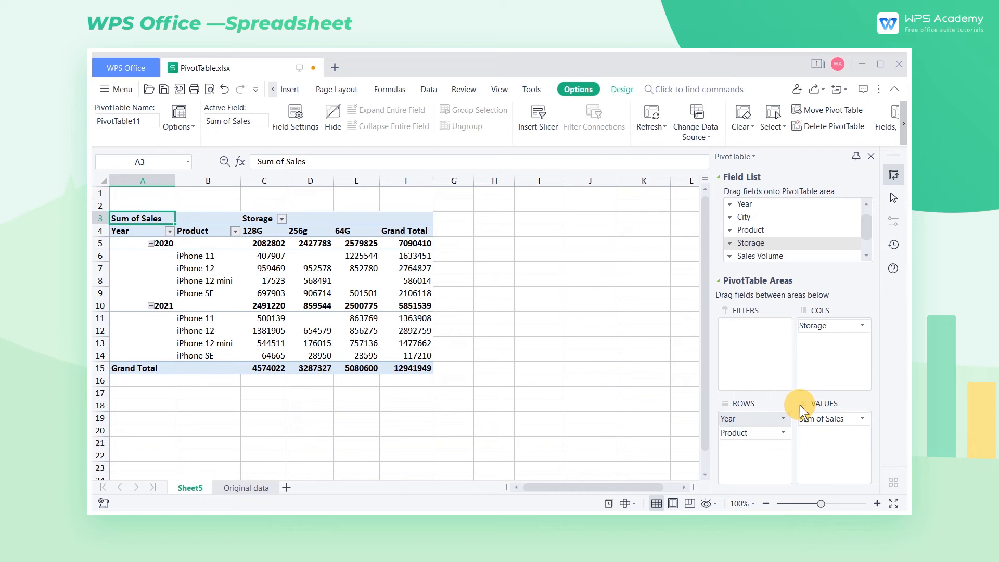
drag(761, 419, 765, 452)
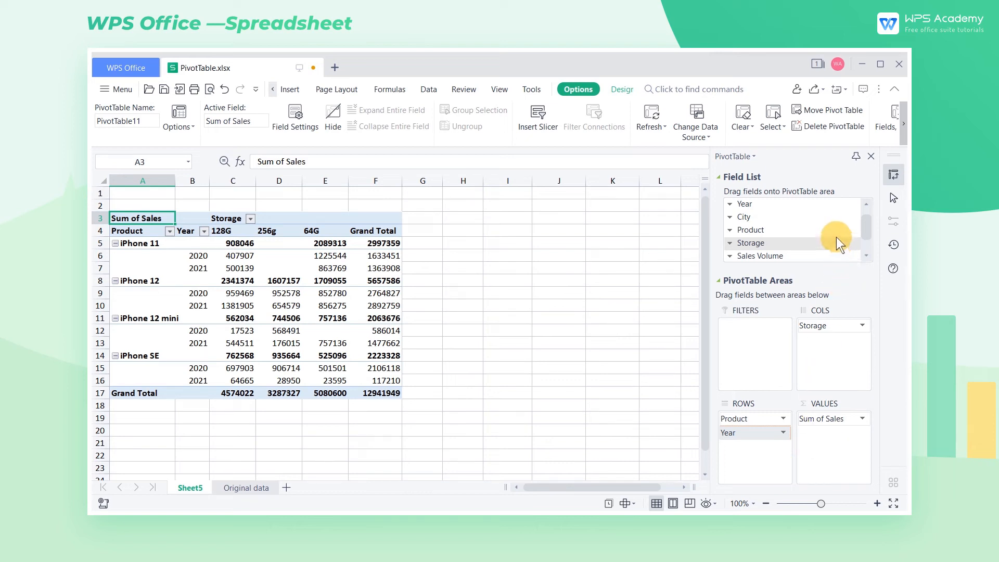
- Try the Year field in the columns beneath Storage, and return it to the rows beneath Product
scroll(812, 236, up, 1)
drag(747, 214, 828, 354)
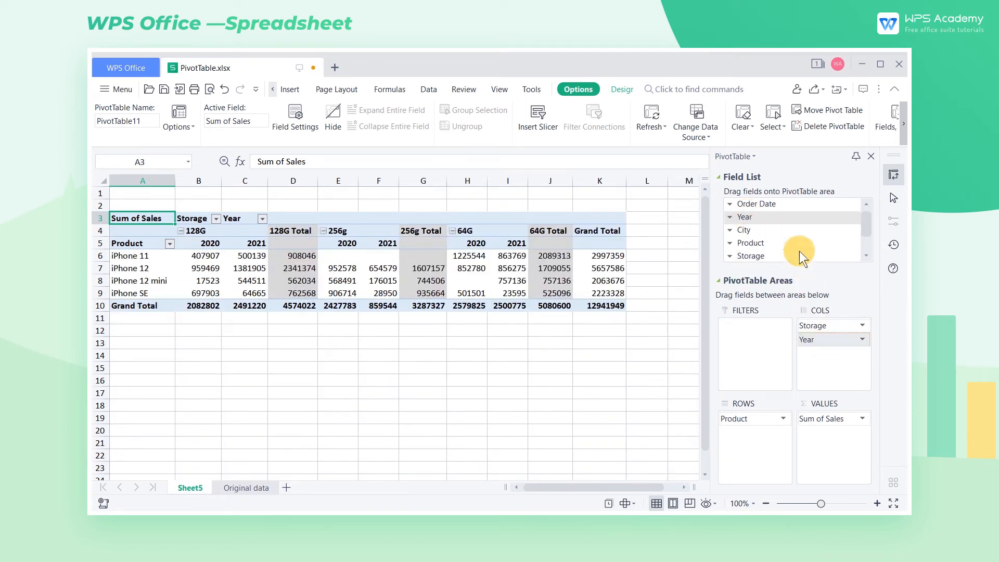
drag(809, 218, 764, 448)
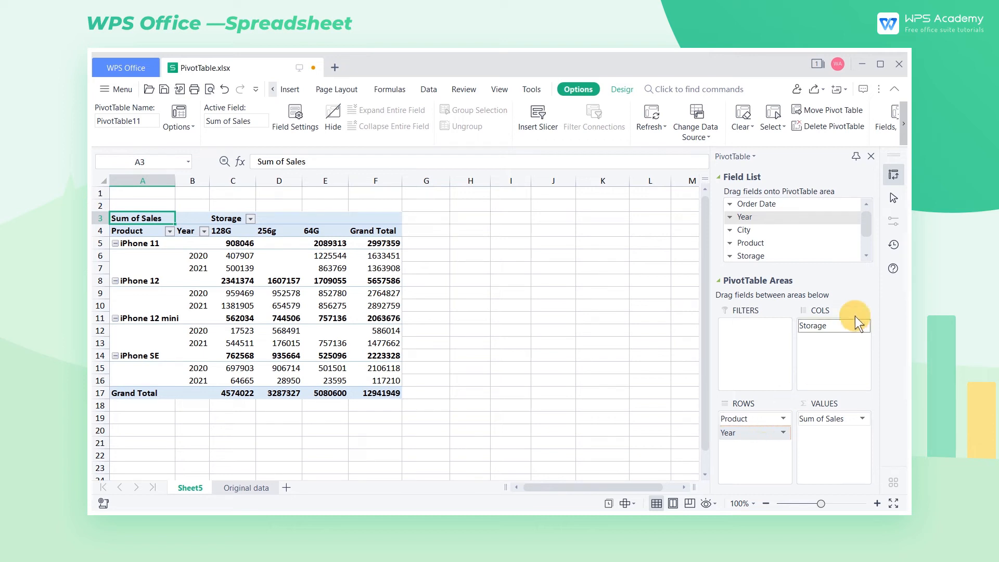
- Add the Sales field to the values a second time and show this copy as % of Grand Total
drag(869, 226, 863, 243)
drag(767, 242, 814, 454)
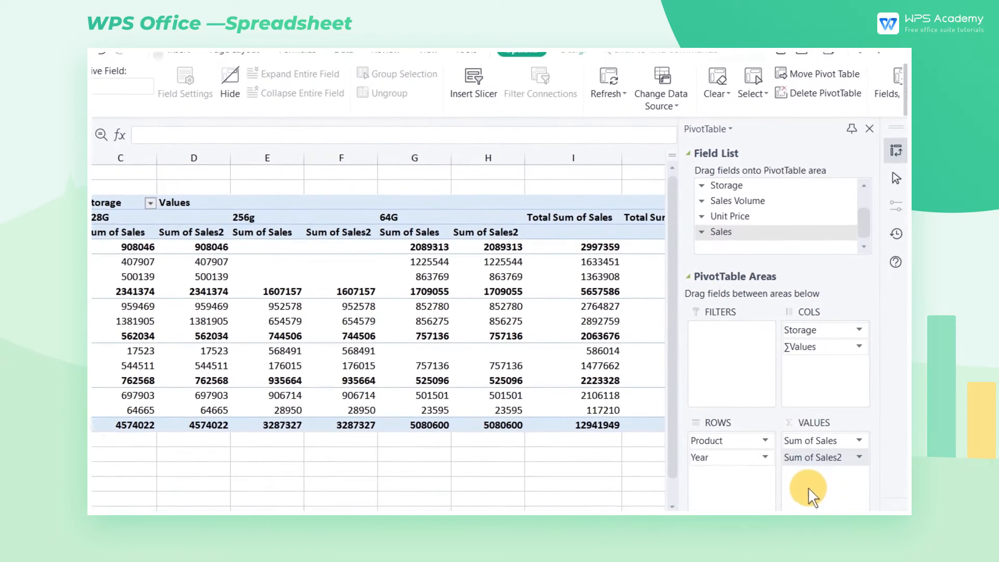
click(856, 459)
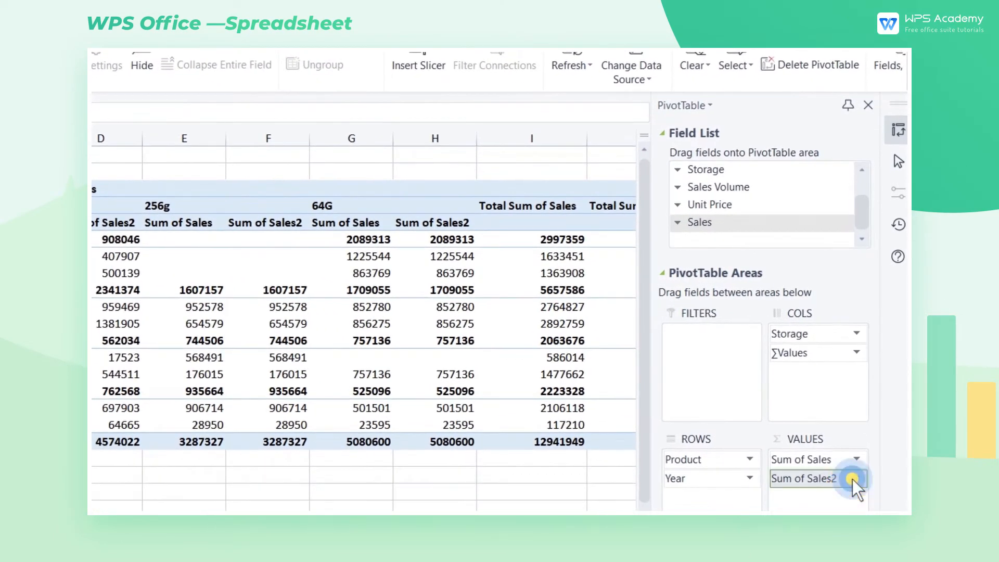
click(853, 479)
click(778, 527)
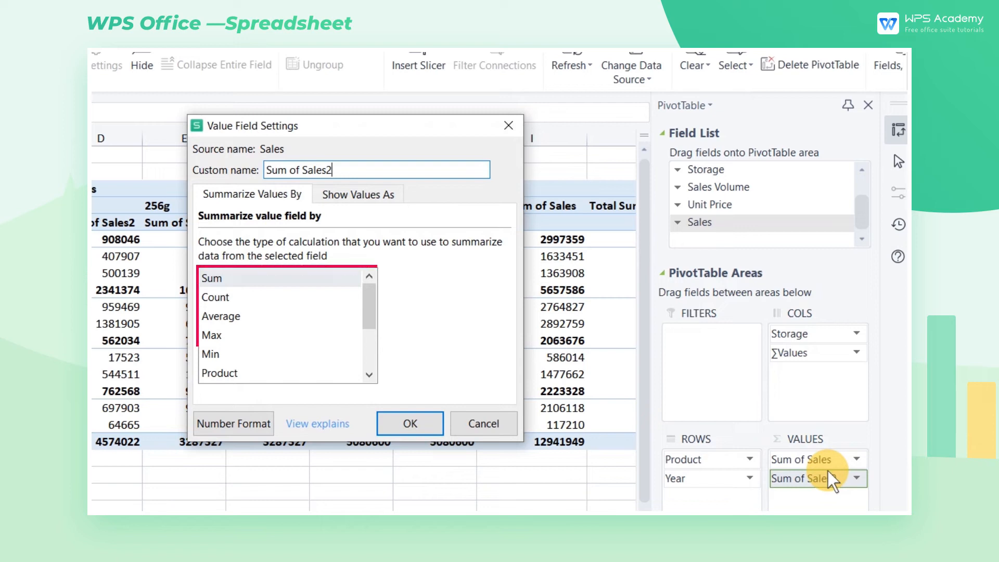
drag(374, 315, 384, 270)
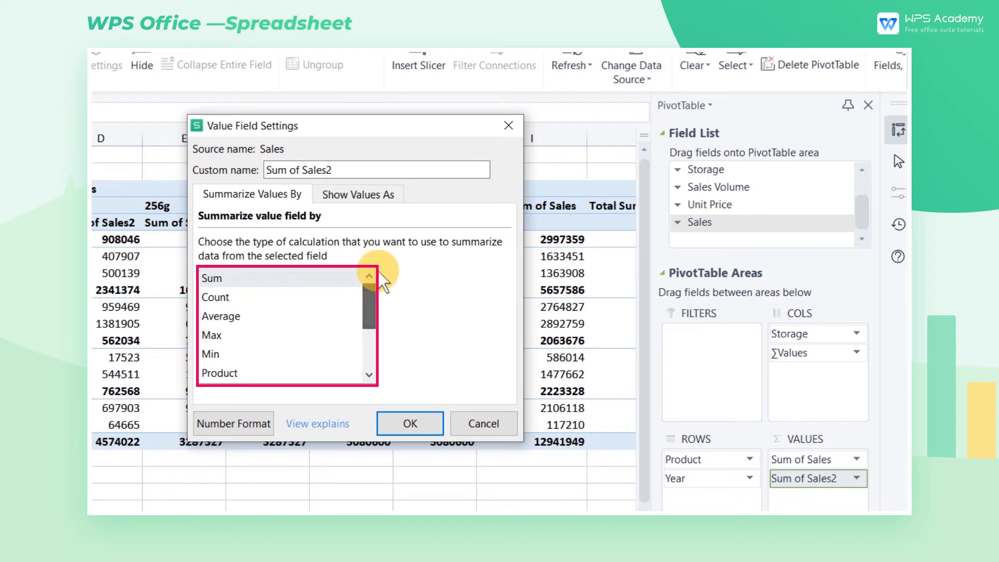
click(374, 206)
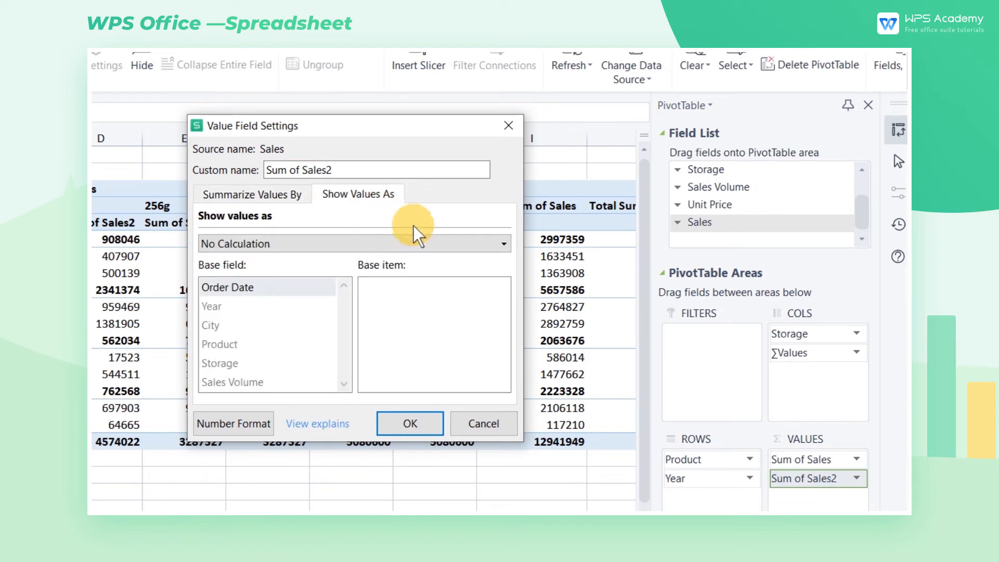
click(482, 244)
click(281, 279)
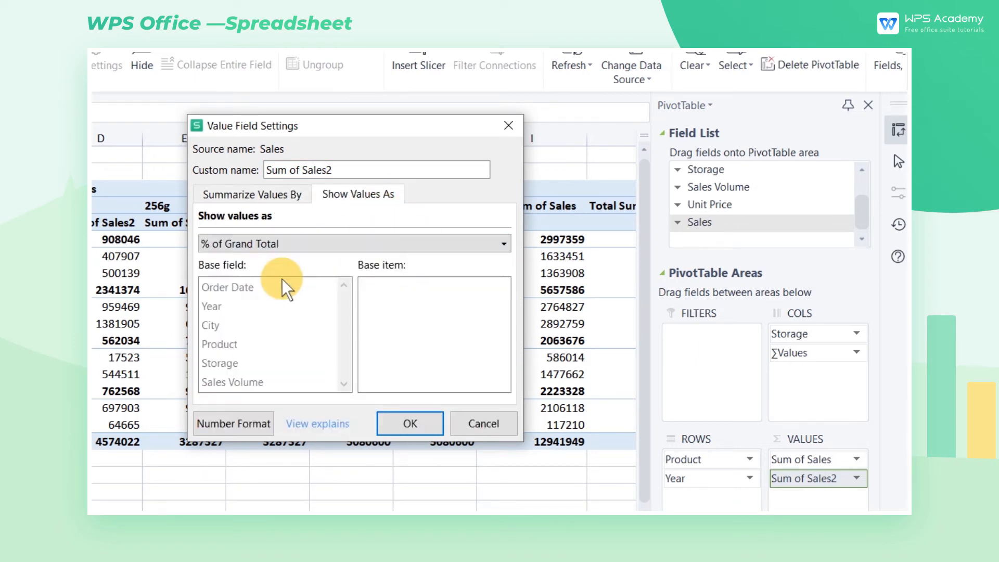
click(410, 423)
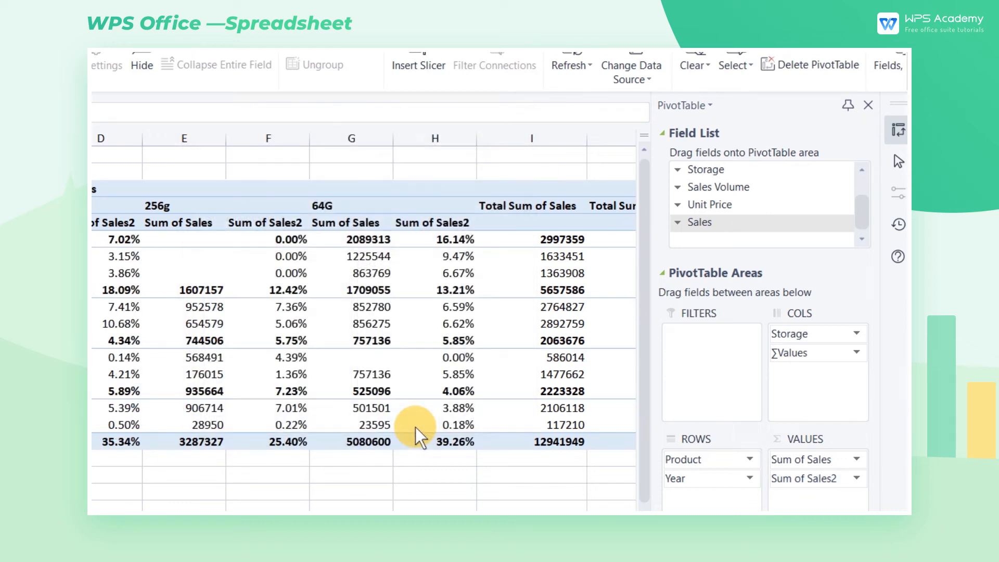
- Sort the products in descending order by their Total Sum of Sales2 percentages
scroll(416, 437, right, 3)
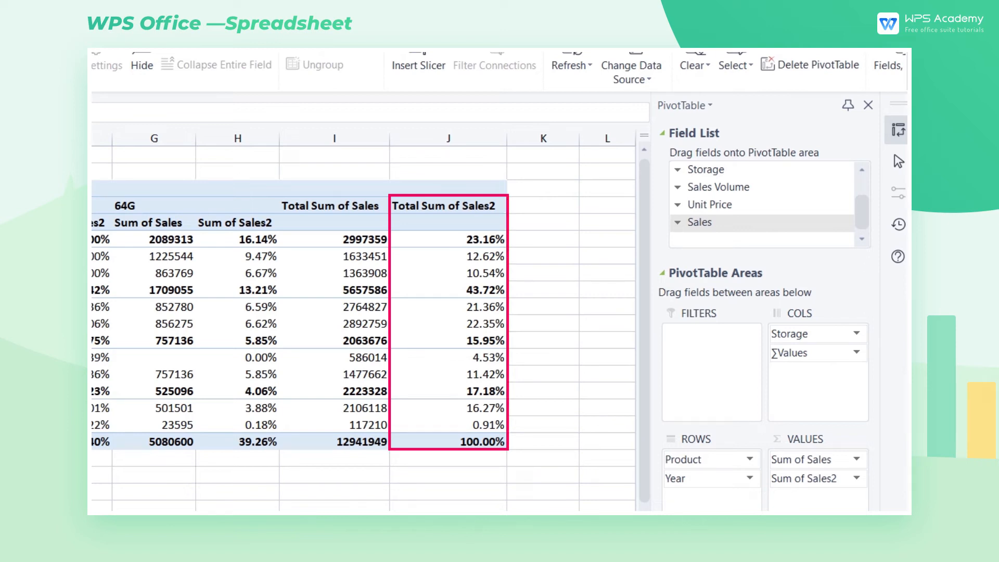
right_click(491, 241)
mouse_move(580, 358)
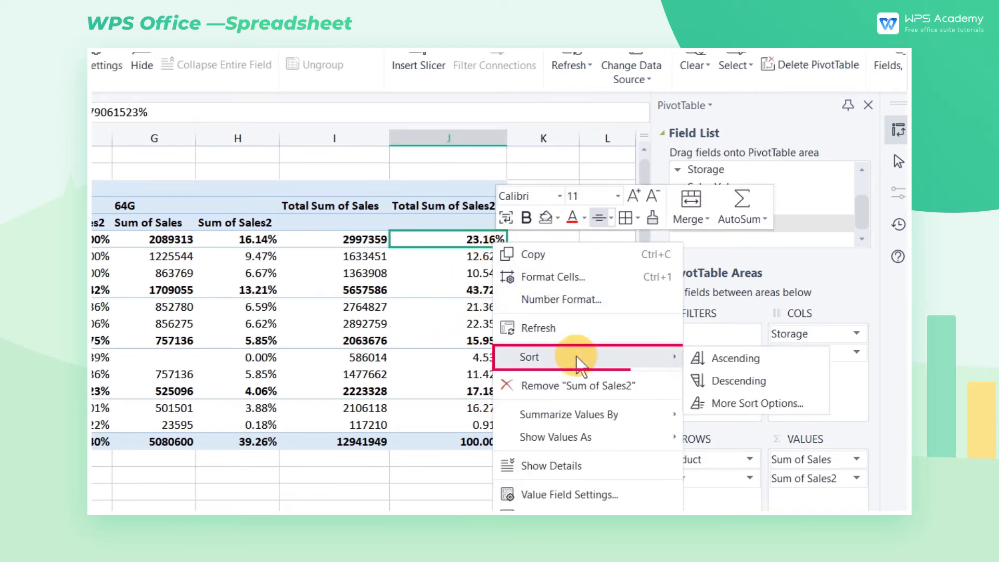
click(718, 381)
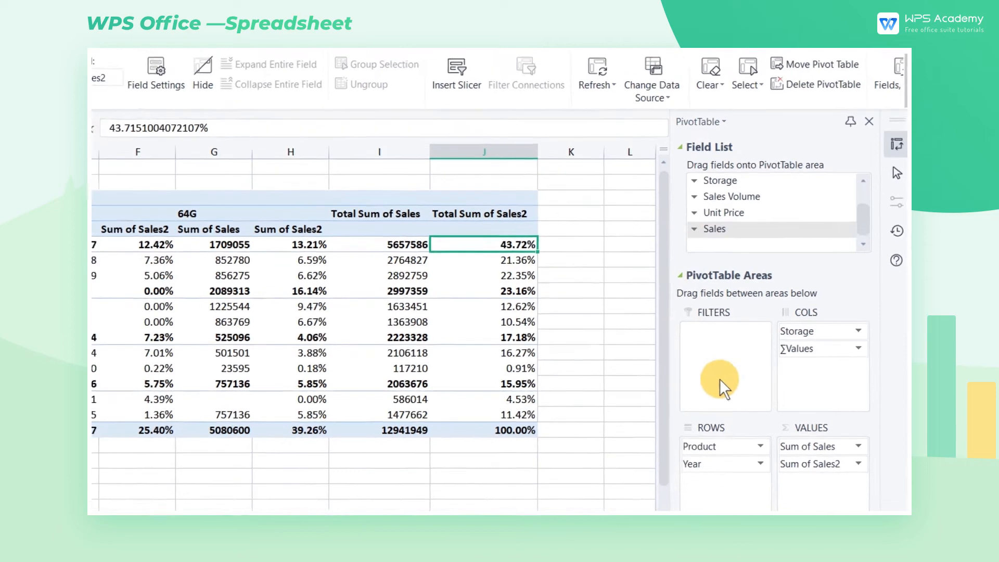
- Move the Storage field from the columns to the filters and filter the report to 64G
drag(653, 489, 565, 488)
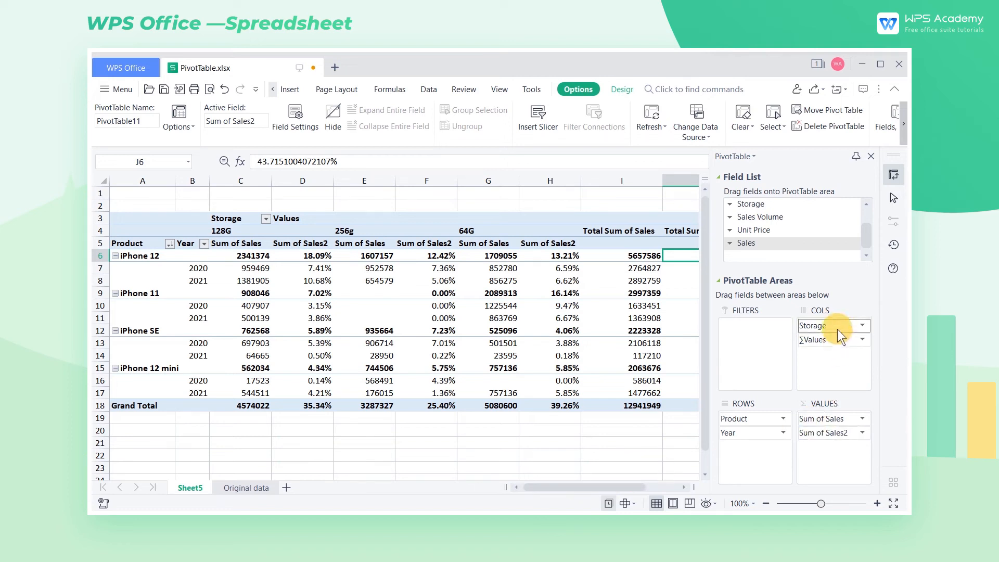
drag(791, 328, 745, 329)
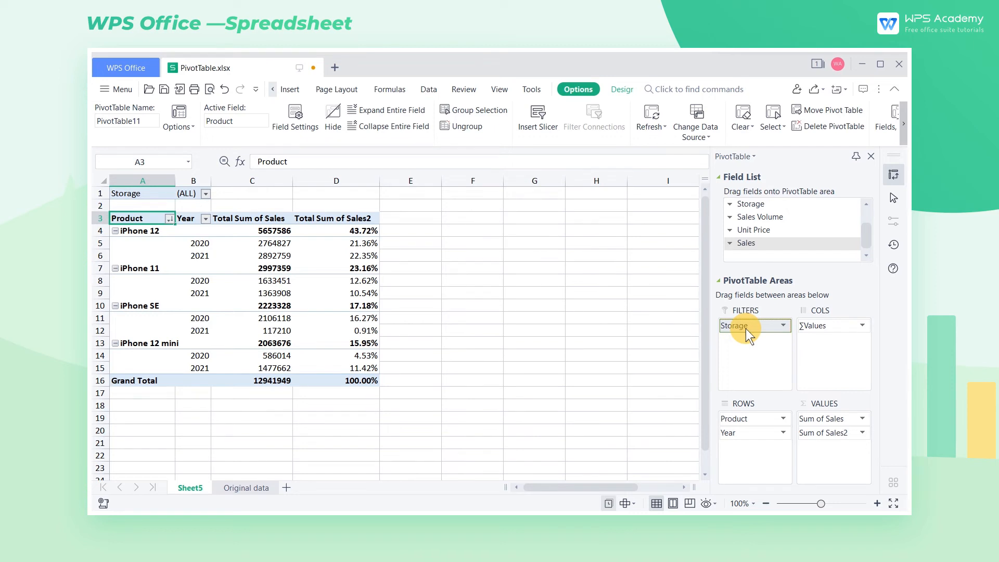
click(208, 192)
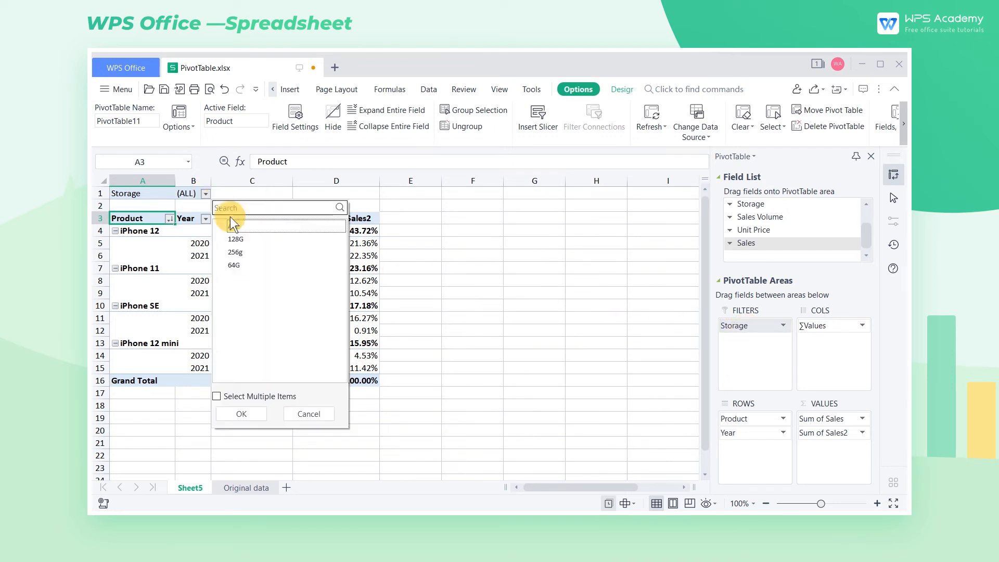
click(334, 267)
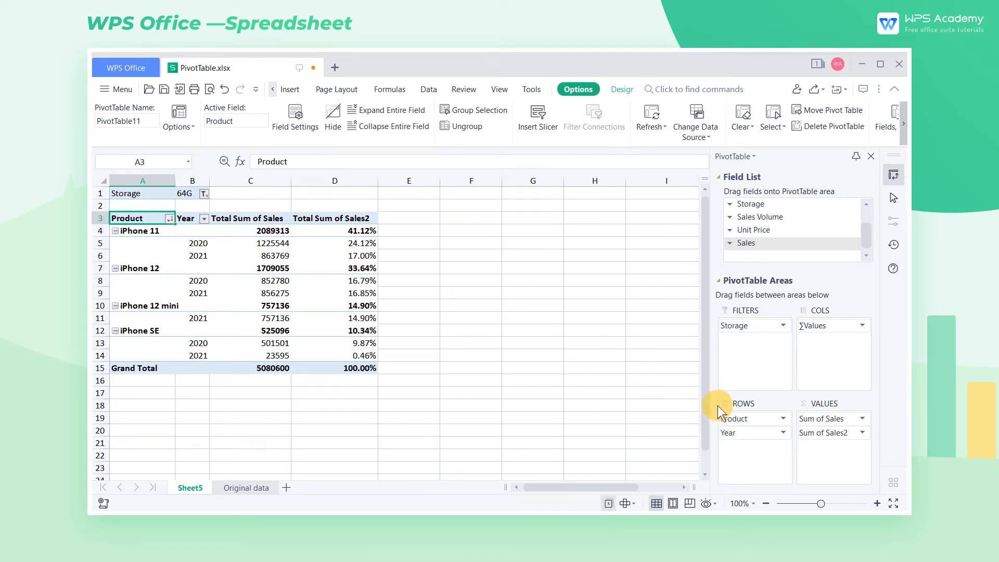
- Rearrange the fields with Product as the filter and Storage below Year in the rows, and filter the report to iPhone 12
mouse_move(738, 418)
mouse_down()
mouse_move(738, 353)
mouse_move(731, 428)
mouse_up()
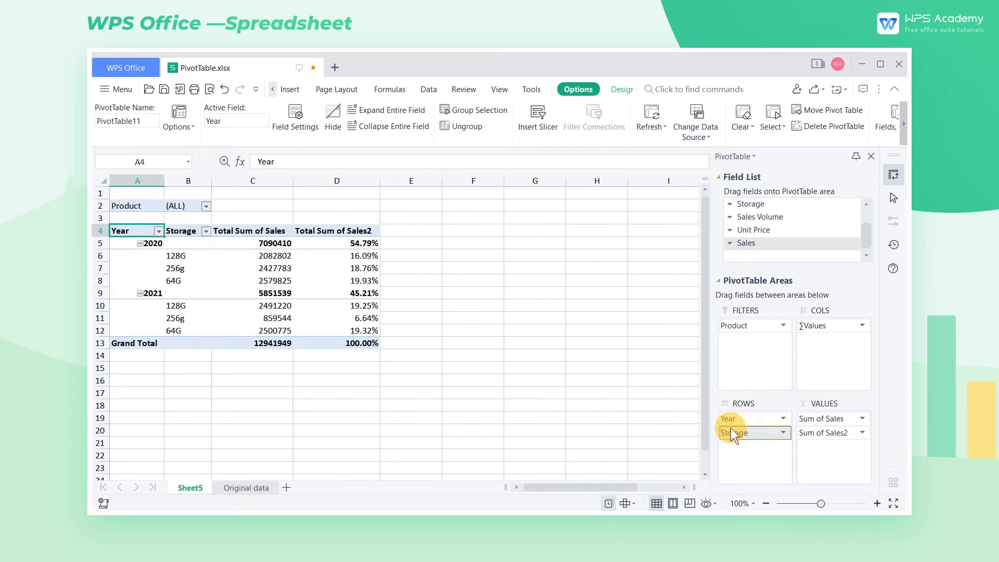
click(208, 206)
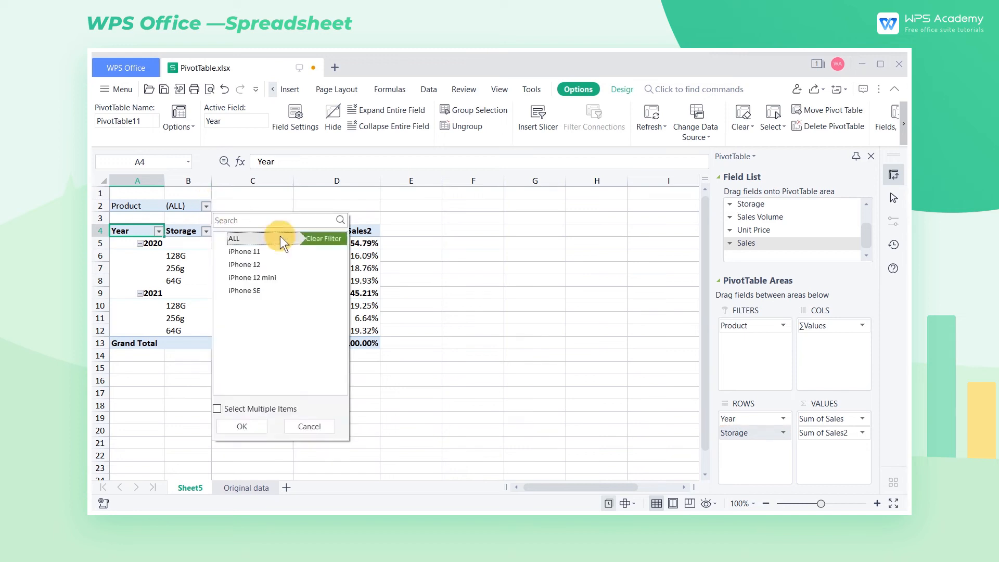
click(341, 263)
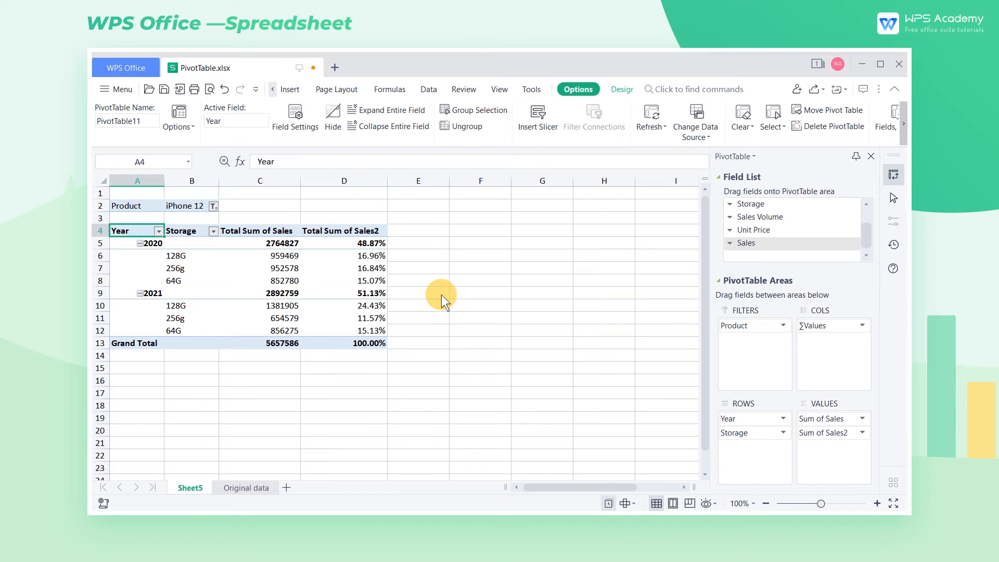
- Clear the Product filter back to ALL and generate a separate report filter page for each product
click(213, 206)
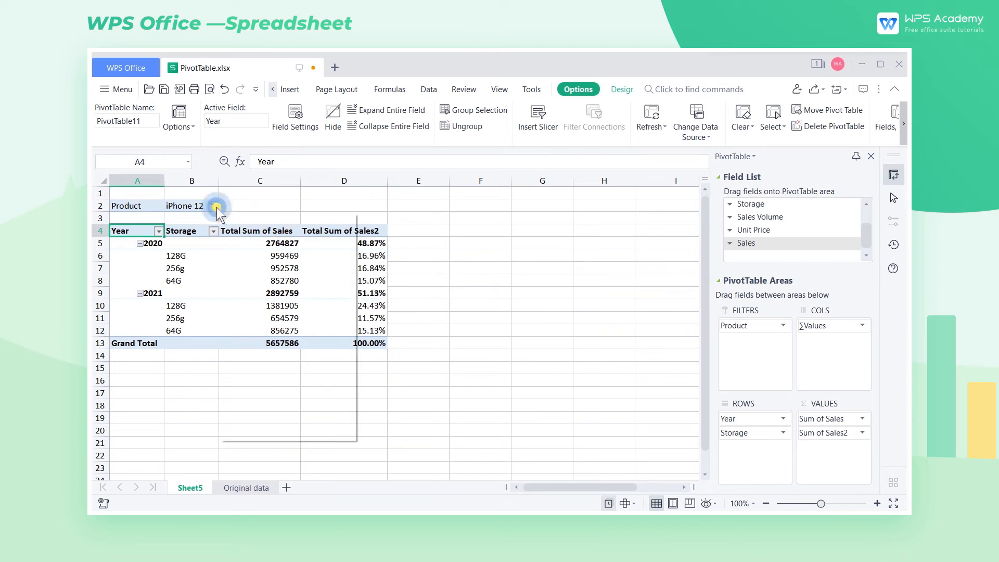
click(344, 239)
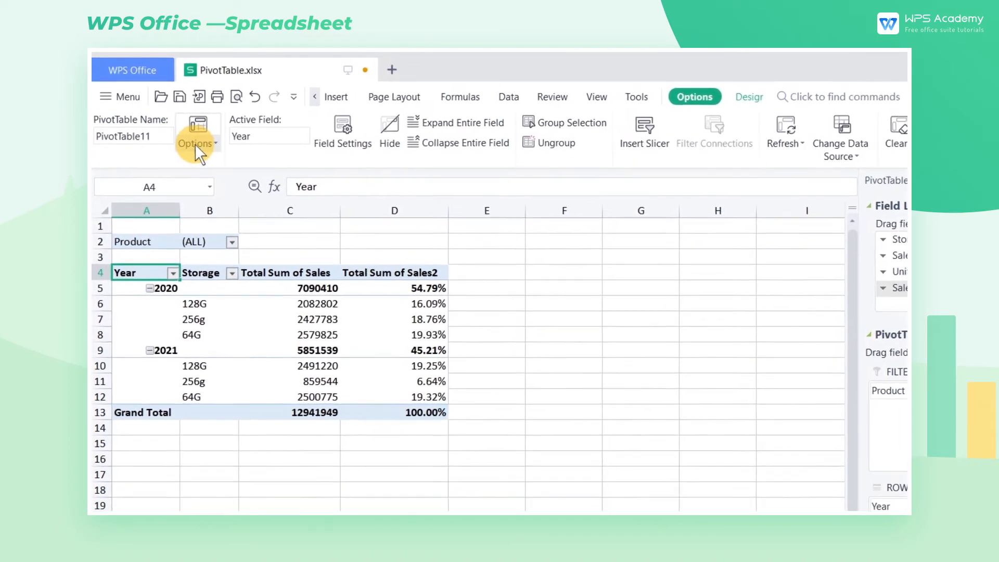
click(195, 144)
click(270, 183)
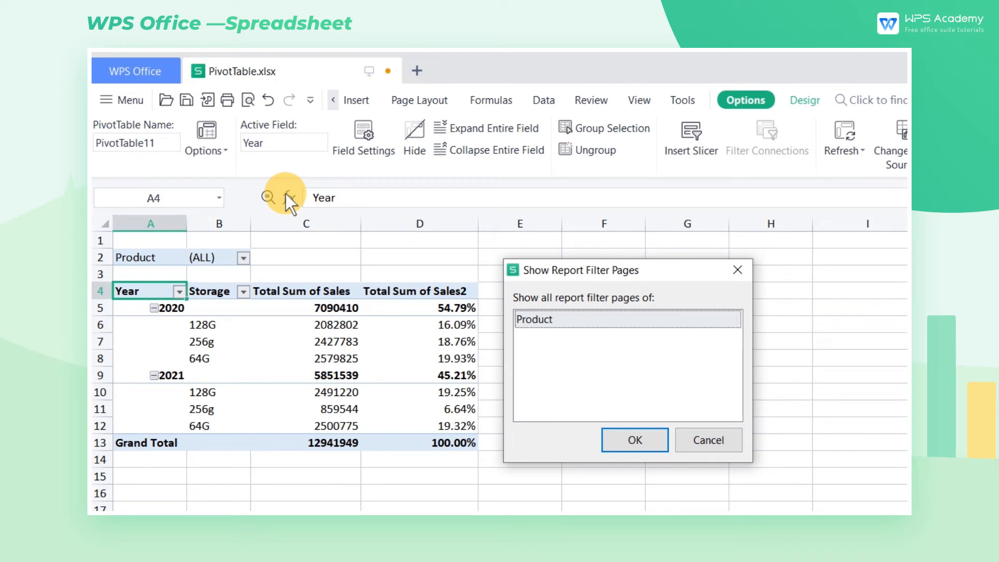
click(618, 445)
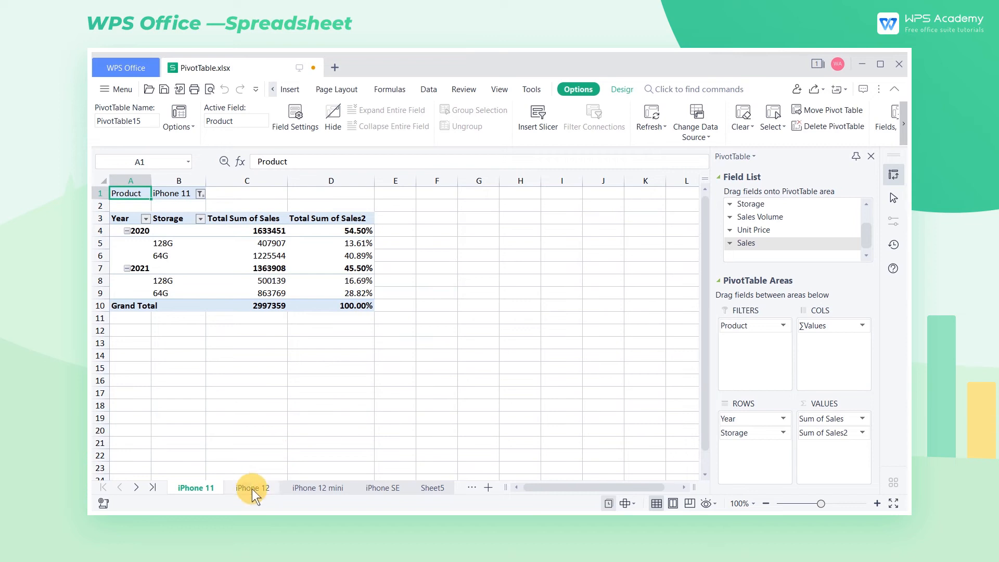
- Review the generated report sheets for iPhone 12, iPhone 12 mini and iPhone SE
click(252, 488)
click(319, 487)
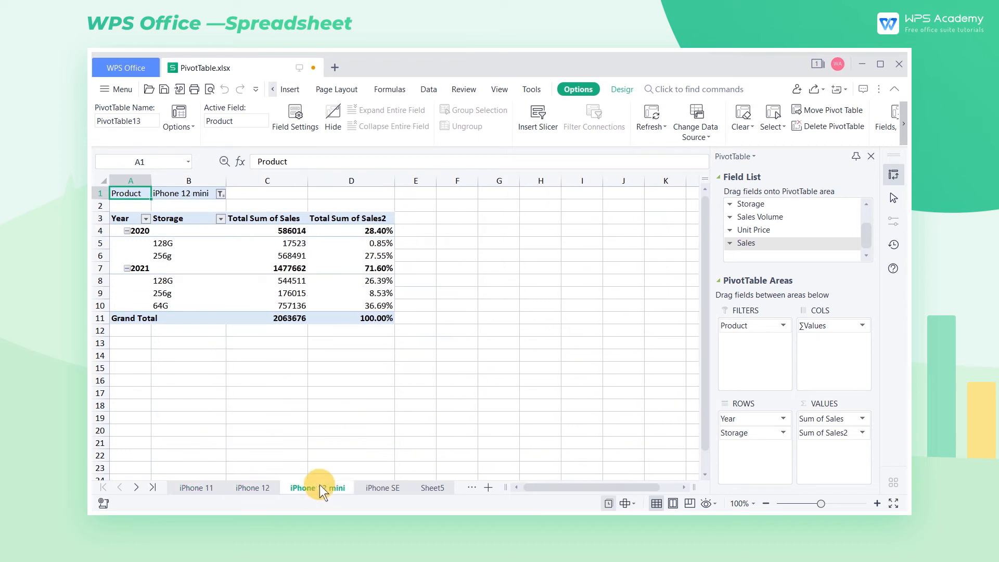
click(374, 488)
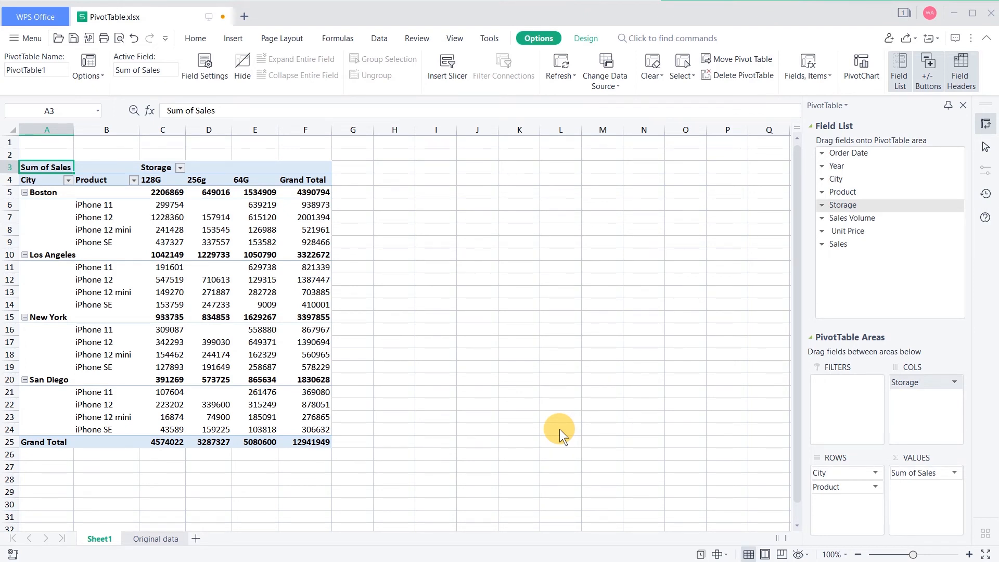
- Open the workbook in a second window, arrange both windows side by side, and hide the PivotTable field list
click(455, 39)
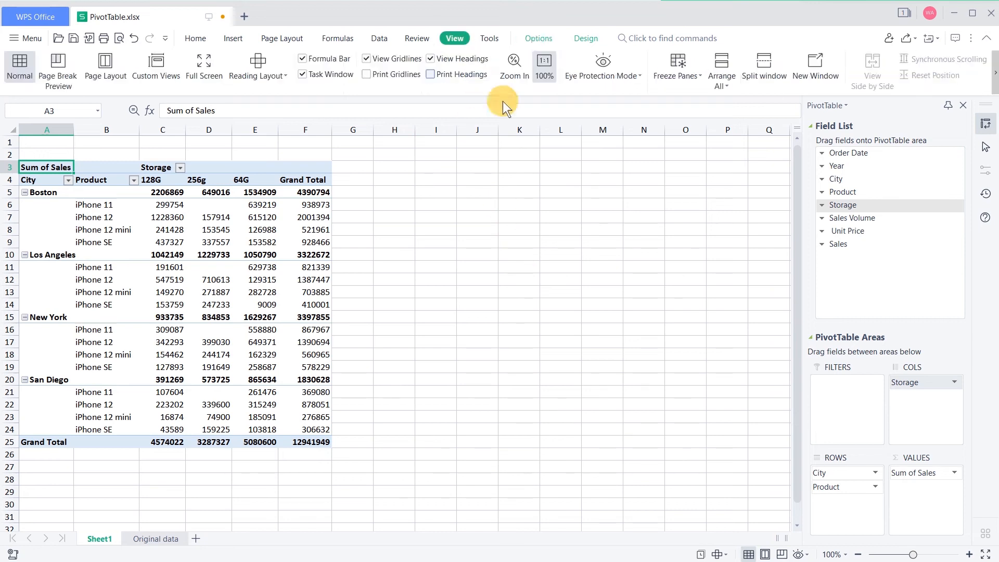
click(821, 77)
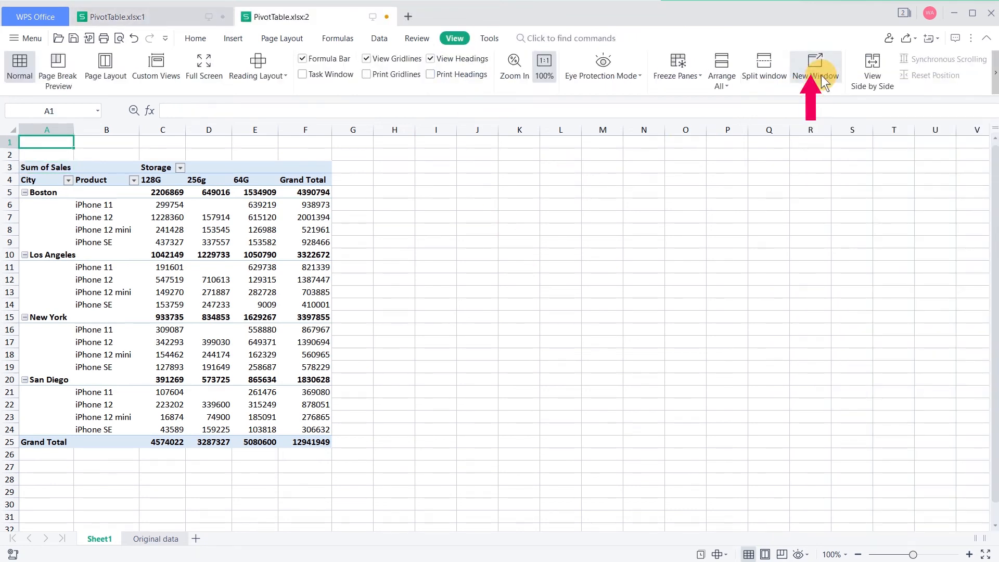
click(721, 83)
click(741, 119)
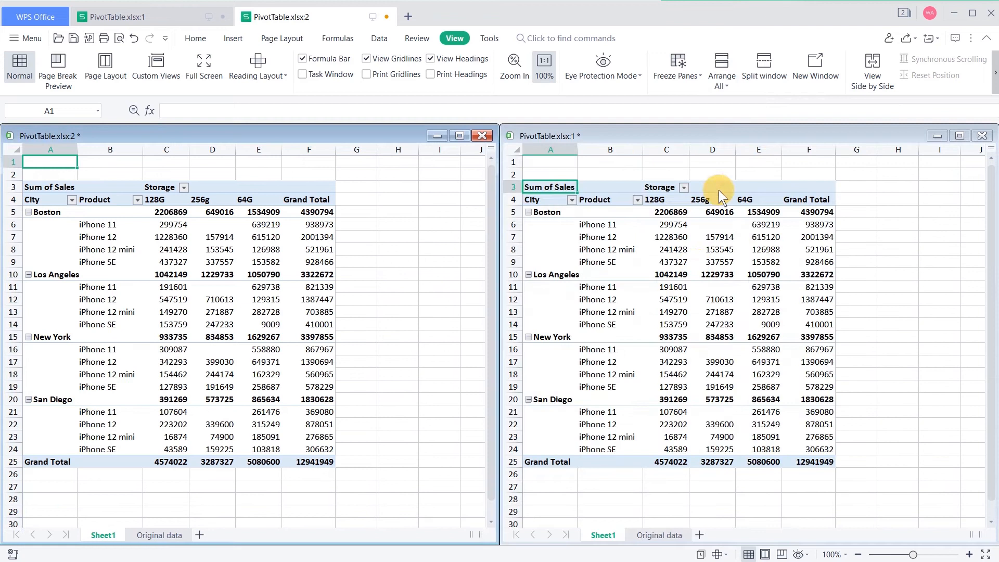
click(694, 263)
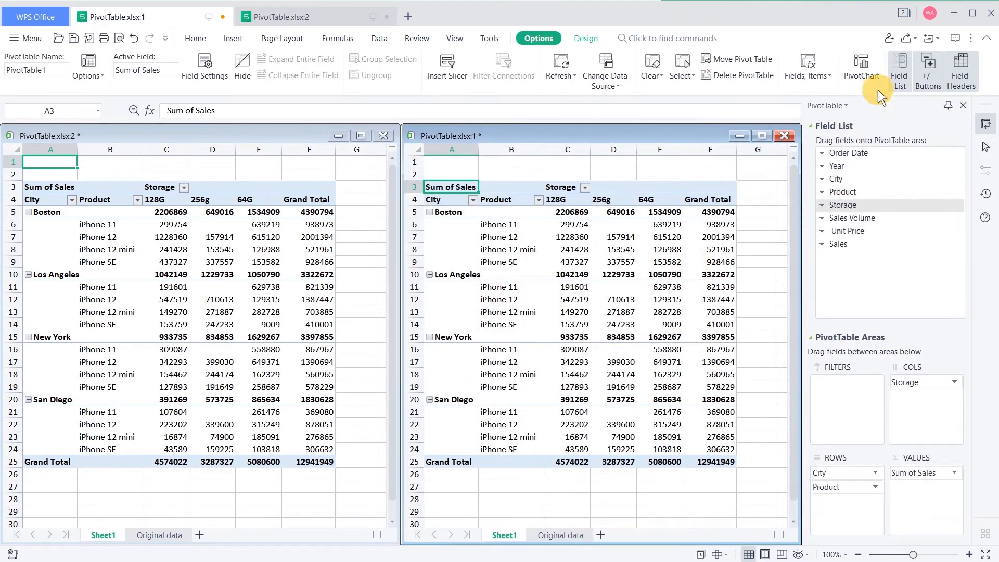
click(899, 80)
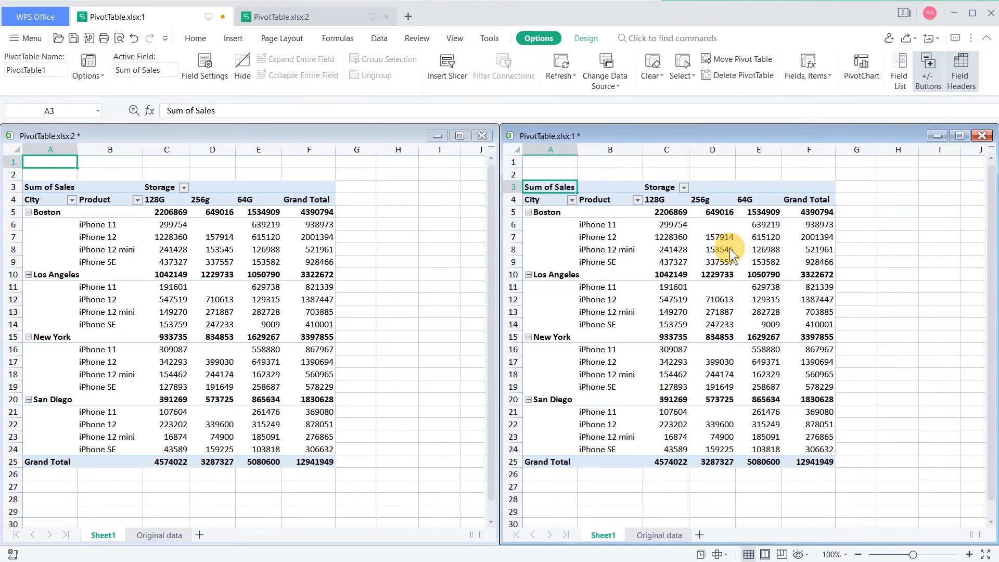
- Clear the Sales Volume values in F301:F325 of the Original data sheet in the second window
click(163, 529)
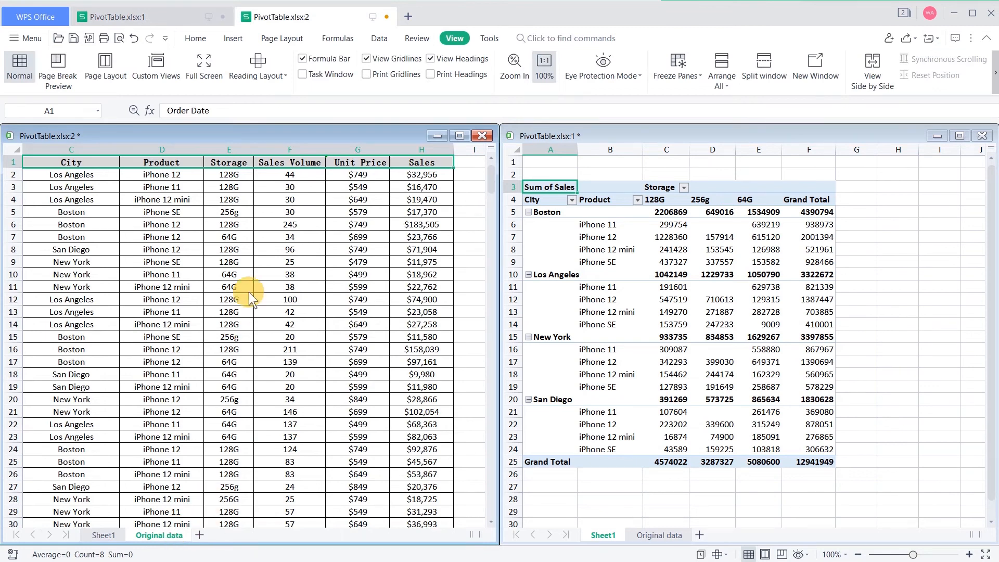
click(305, 176)
key(ctrl+shift+Down)
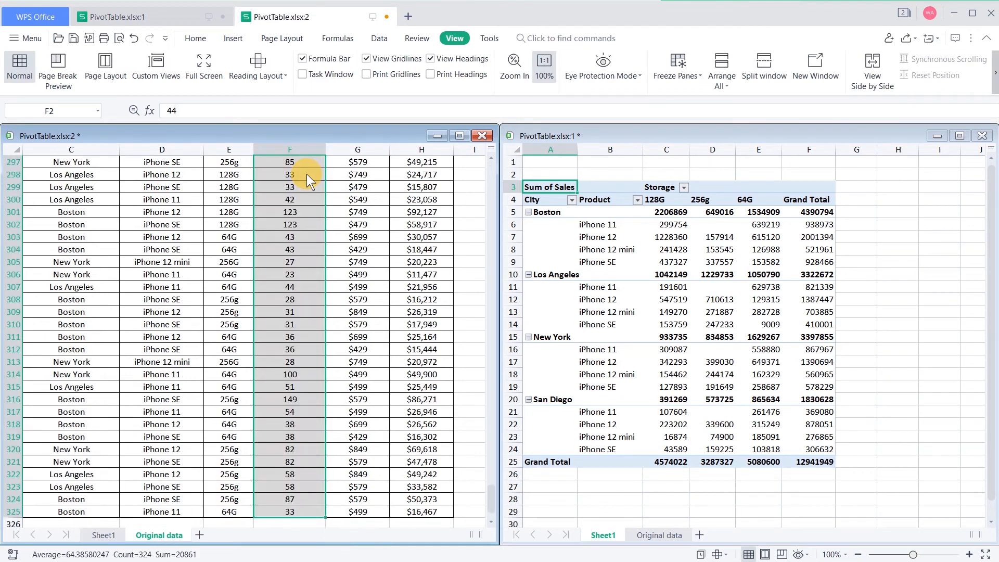
drag(301, 215, 311, 474)
key(Delete)
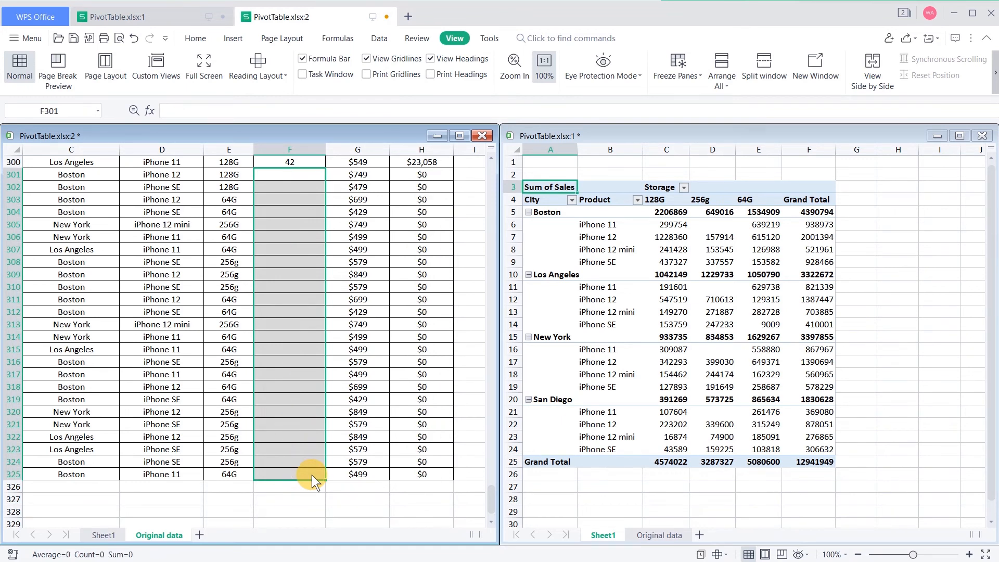
- Refresh all PivotTable data from the report in the first window
click(716, 317)
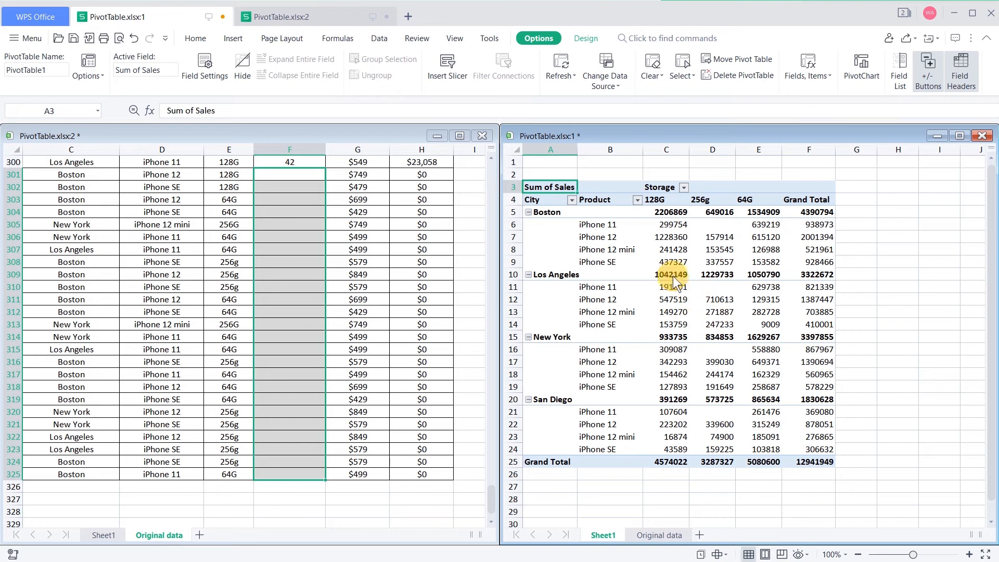
click(566, 74)
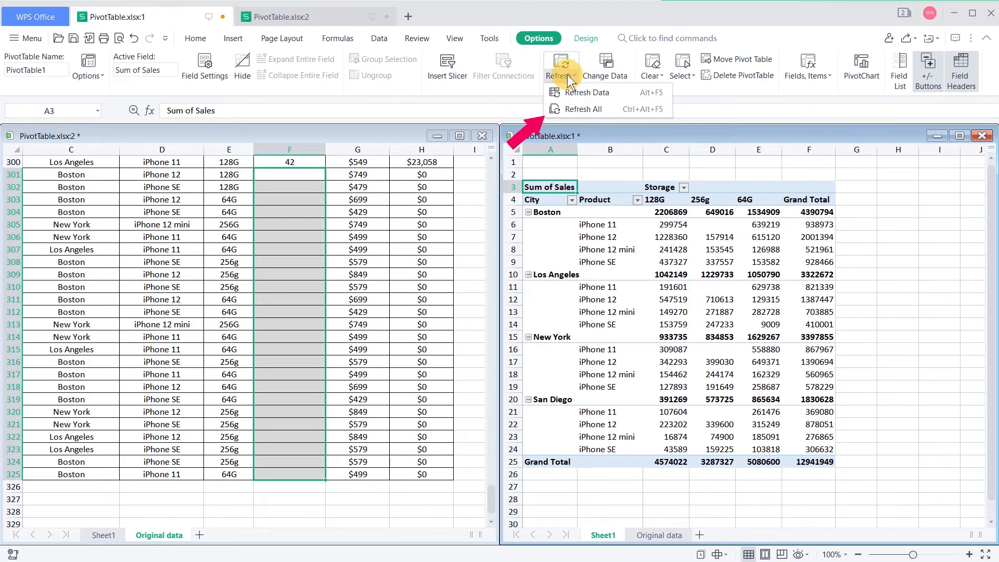
click(583, 108)
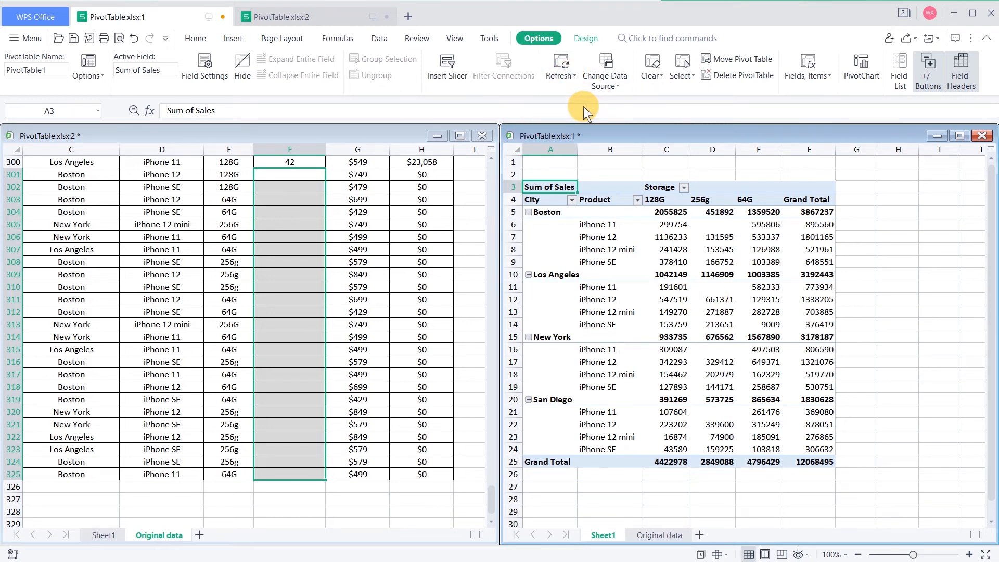
key(ctrl+alt+F5)
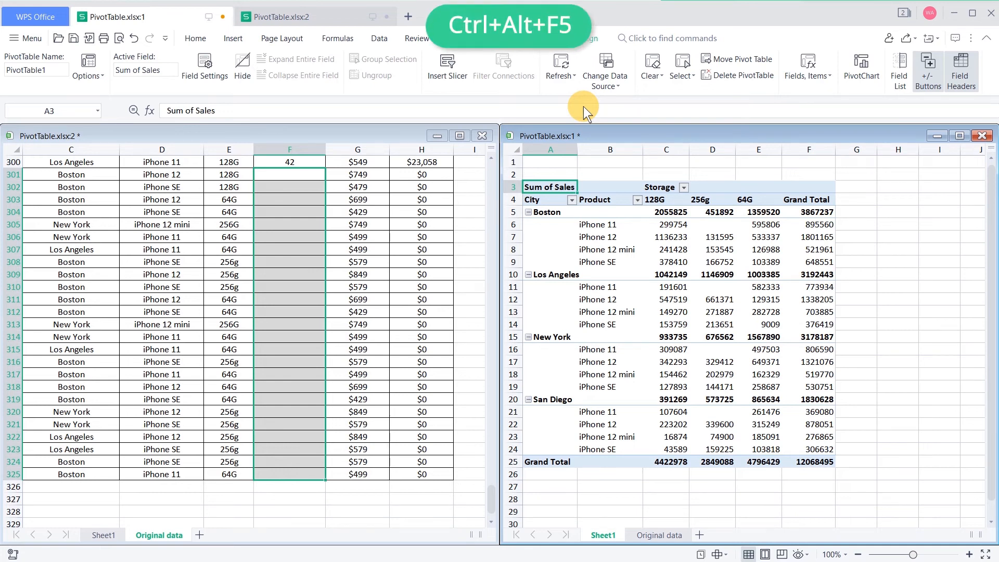
- Paste the copied sales records below the last row of the source data, starting at A326
click(88, 307)
click(70, 301)
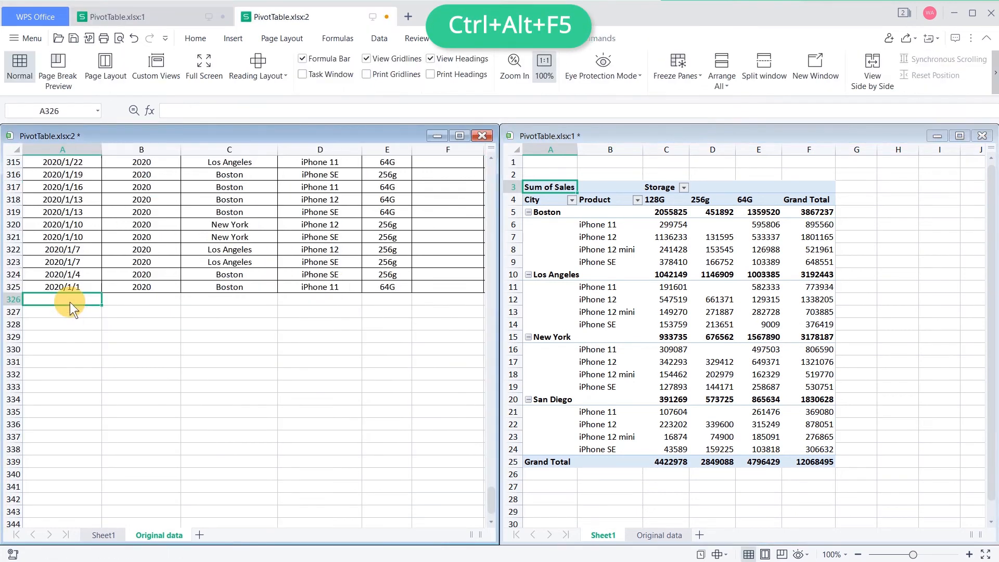
key(ctrl+v)
- Replace the City values of the pasted rows in C326:C344 with Chicago
click(230, 298)
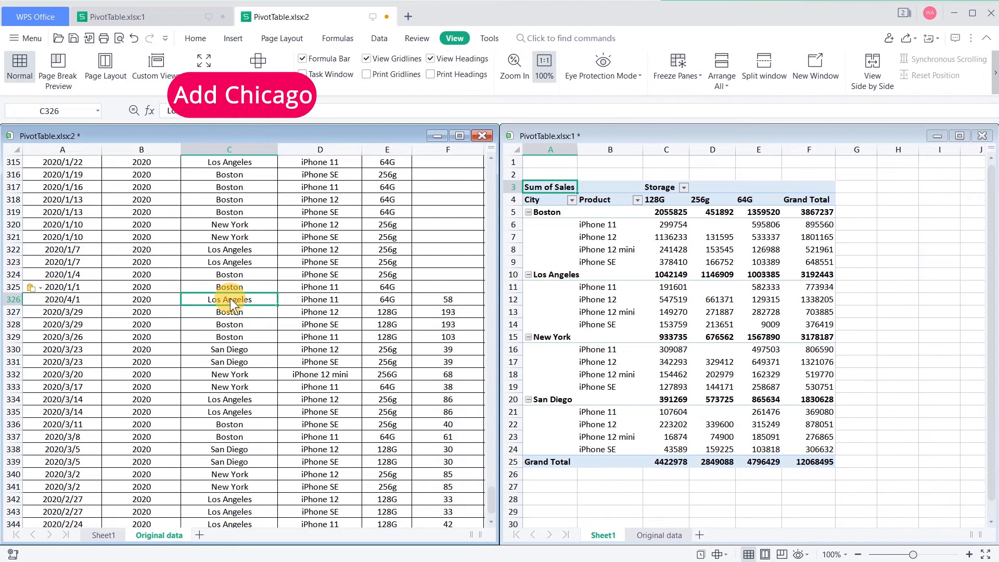
key(ctrl+shift+Down)
key(Delete)
click(238, 286)
text(Chicago)
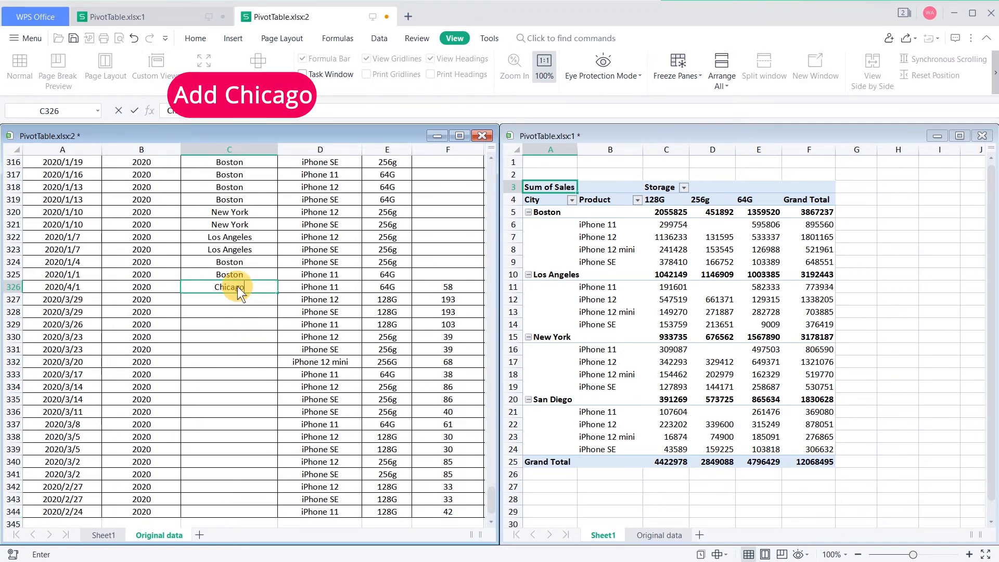
double_click(278, 294)
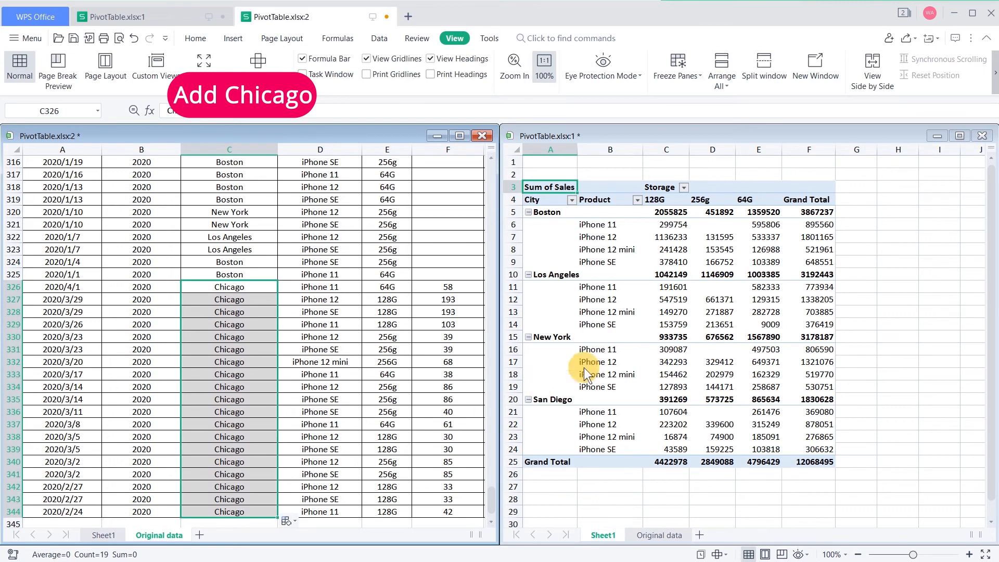
- Refresh all PivotTable data again with the Chicago rows in the source sheet
click(683, 304)
click(574, 78)
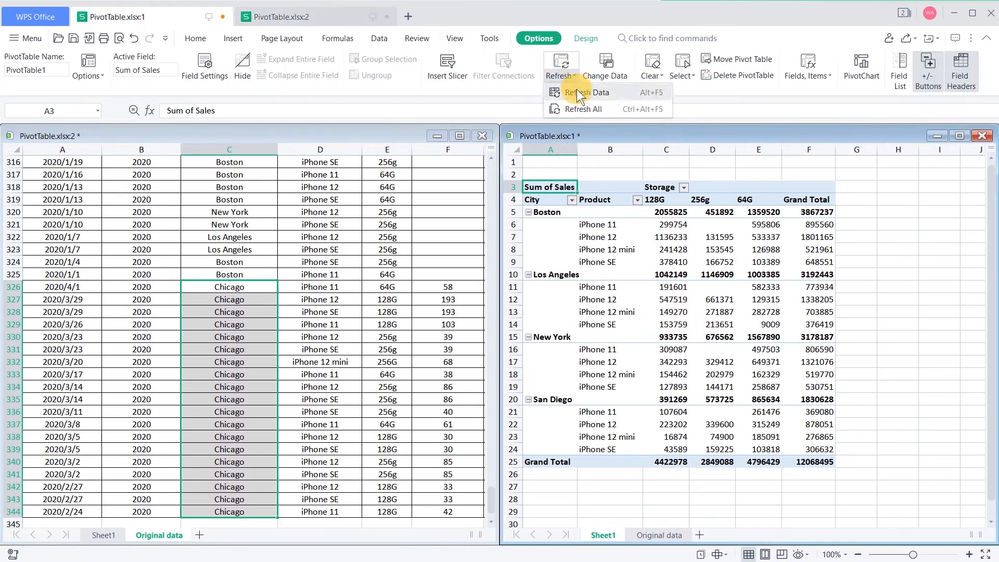
click(584, 108)
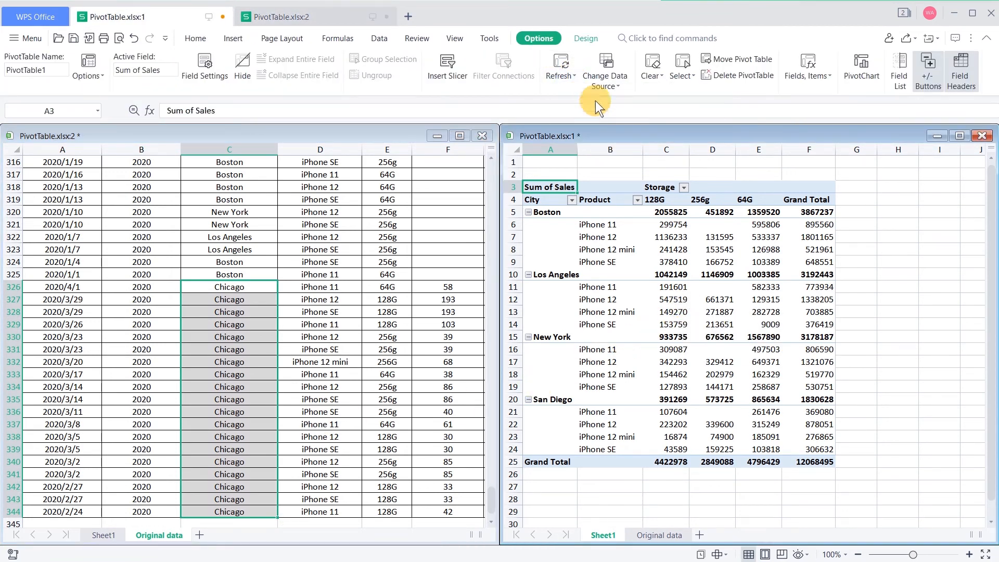
- Change the PivotTable data source to the range 'Original data'!$A$1:$H$344
click(618, 85)
click(619, 101)
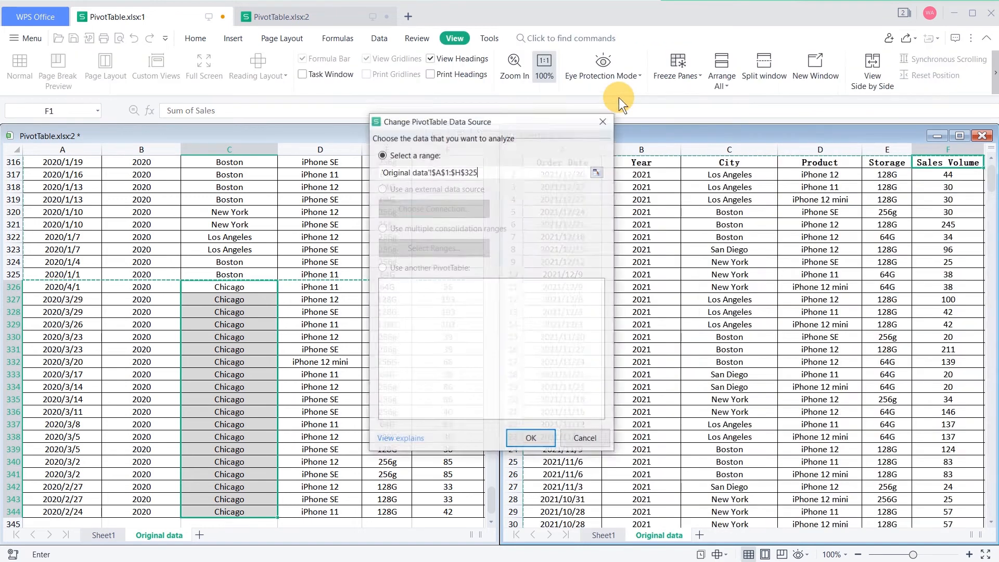
click(600, 170)
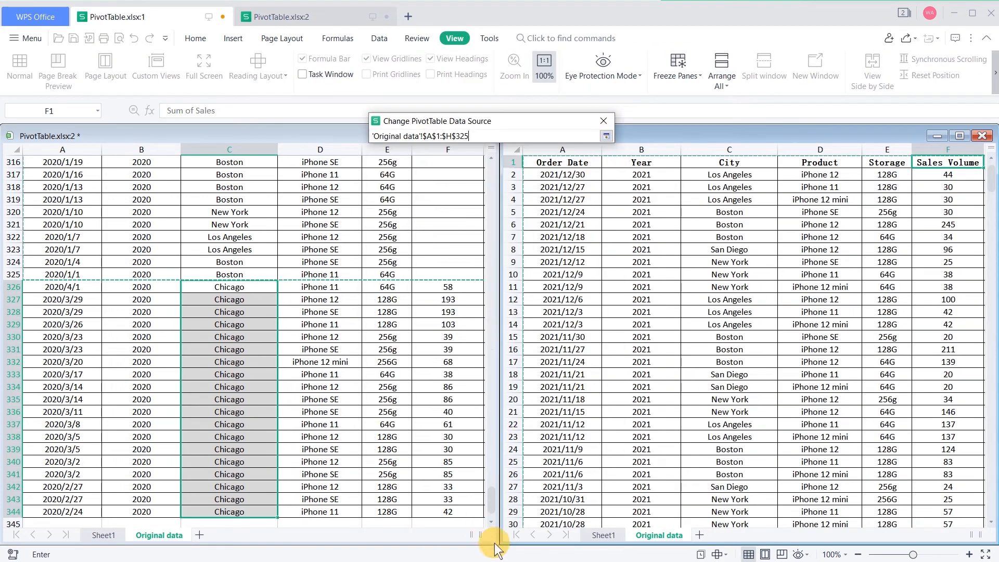
drag(500, 528, 632, 450)
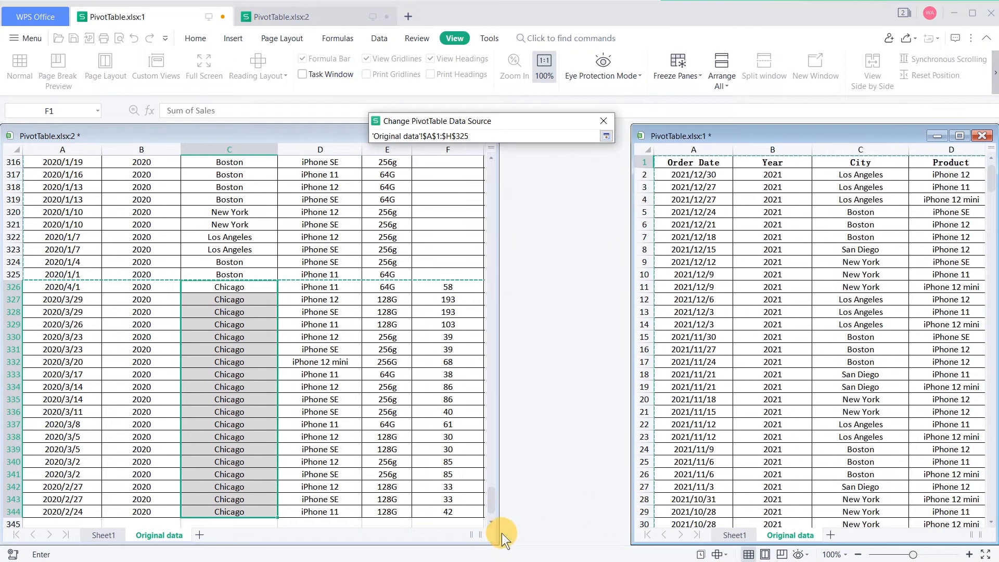
drag(499, 523, 735, 501)
click(603, 514)
key(ctrl+shift+Left)
key(ctrl+shift+Up)
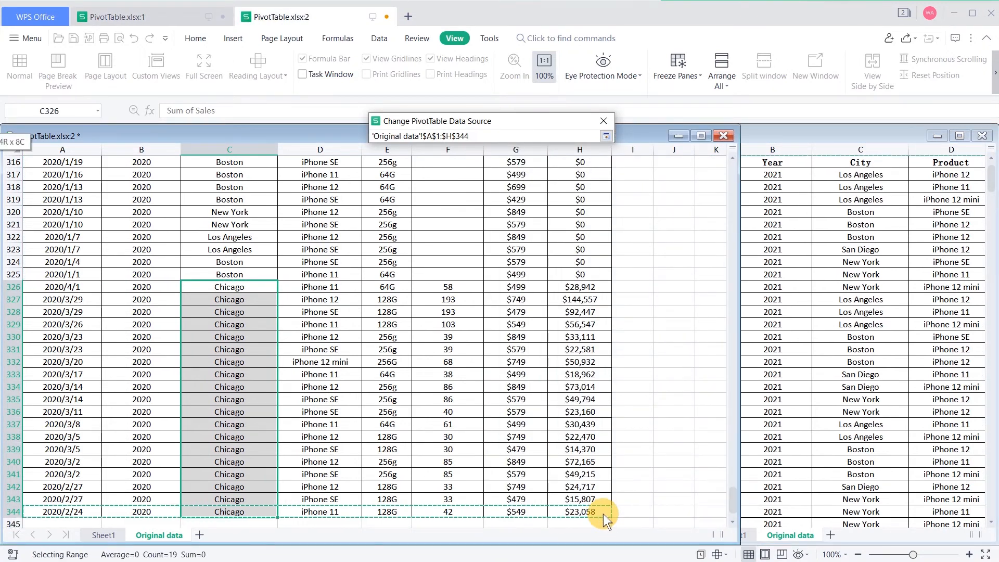
key(Return)
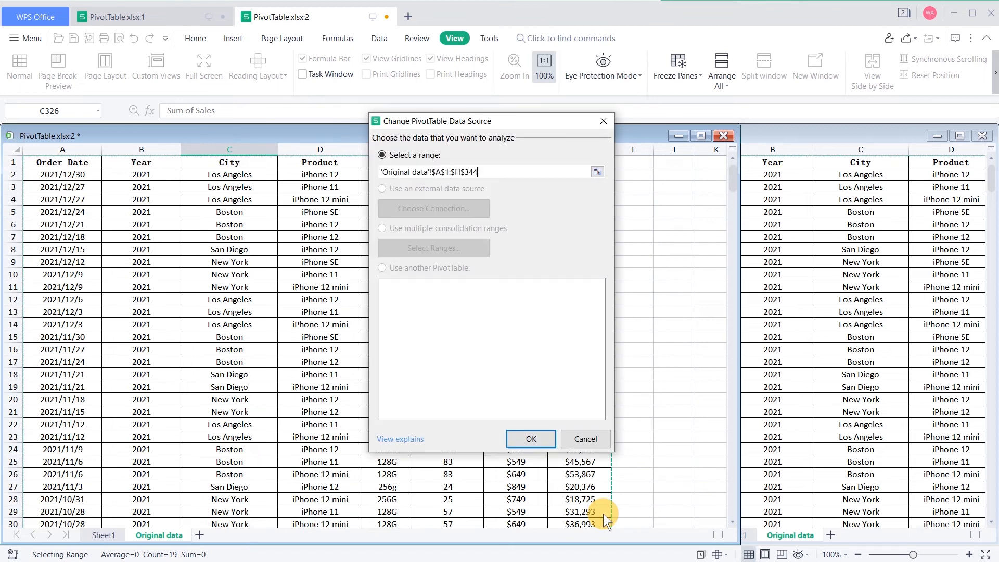
click(545, 440)
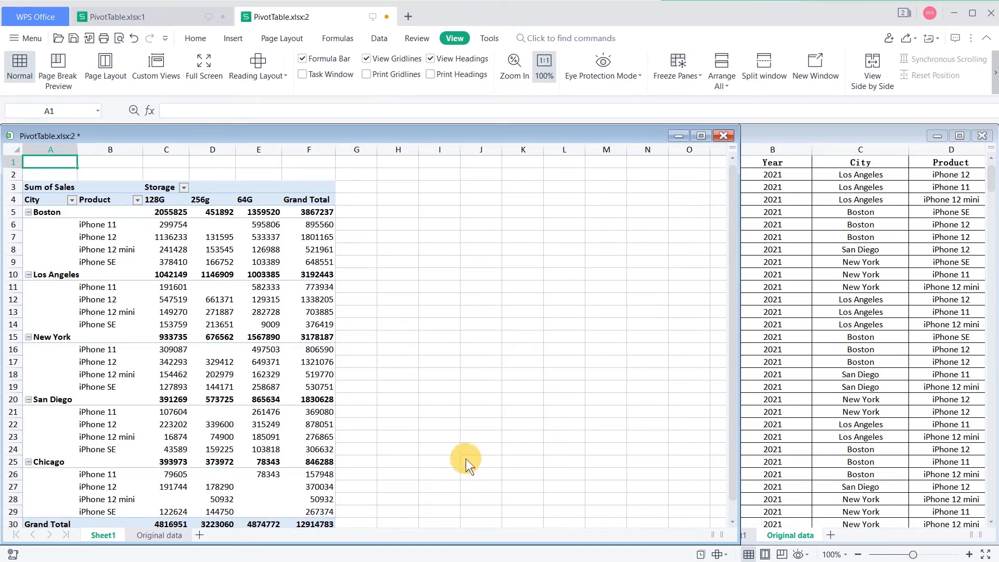
- Convert the Original data range $A$1:$H$344 into a table with headers
click(162, 536)
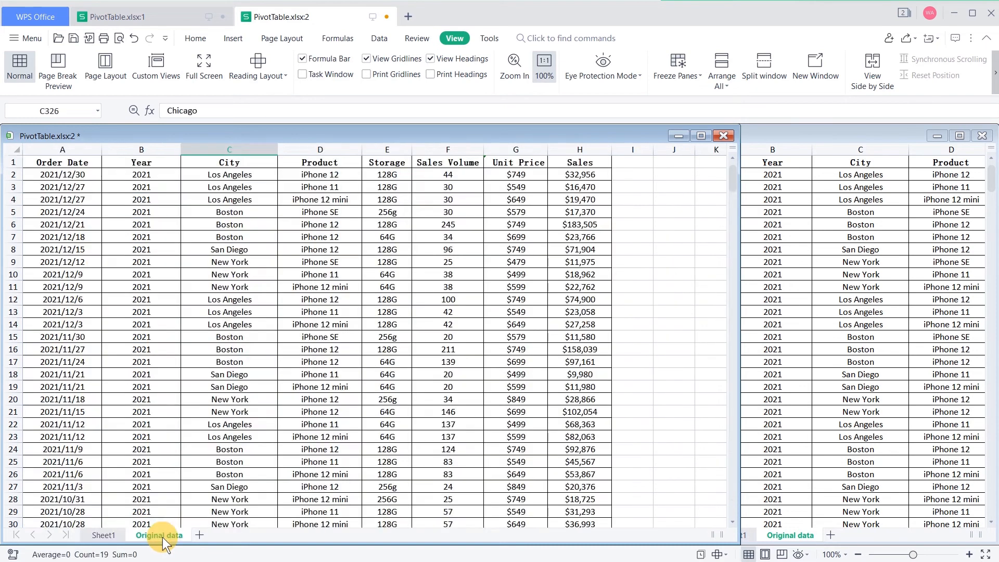
click(204, 200)
click(240, 38)
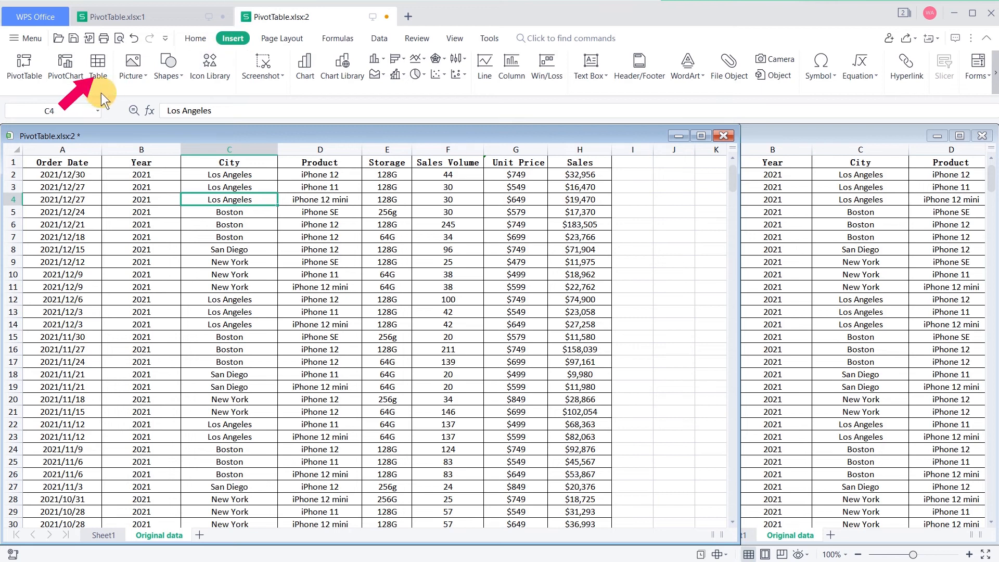
click(94, 72)
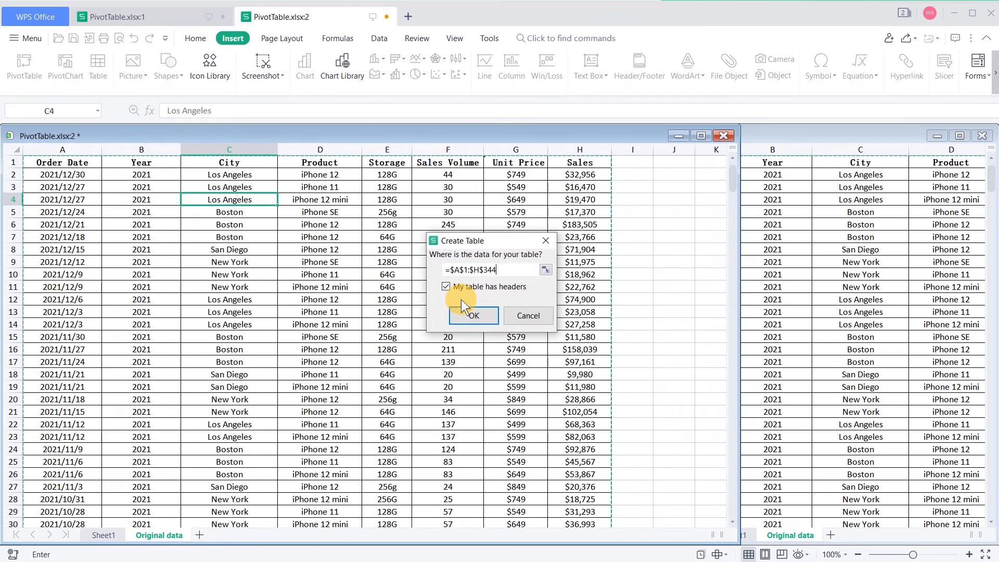
click(466, 313)
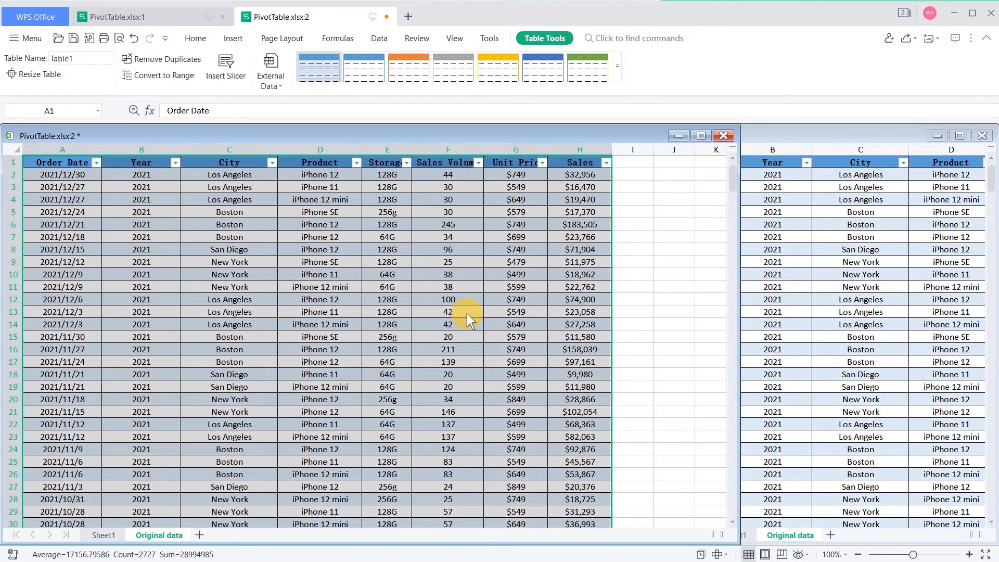
- Extend the Order Date series from the table's last row, A344, down to A357
click(466, 313)
key(ctrl+shift+Down)
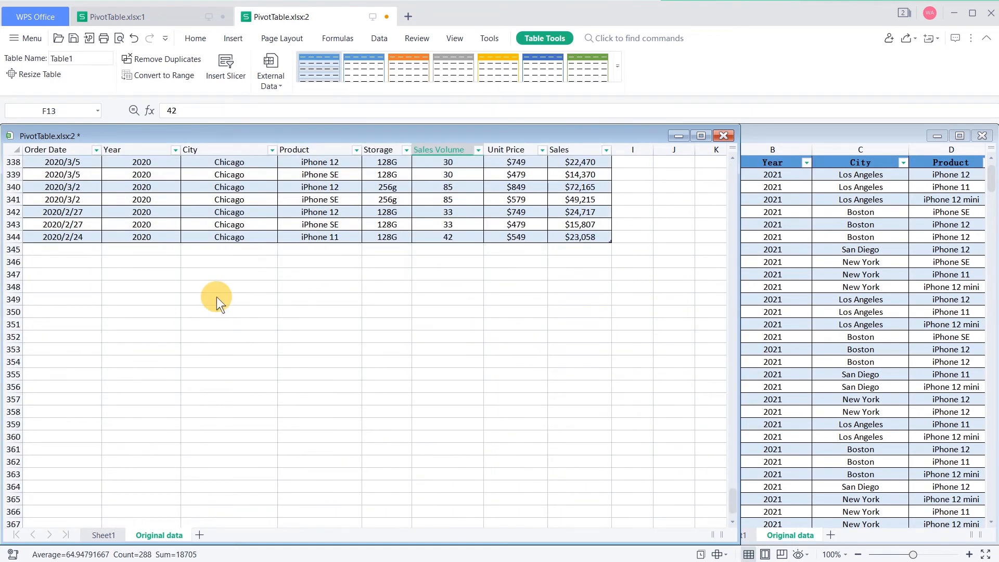
click(79, 247)
click(90, 236)
drag(101, 244, 95, 402)
- Copy the Year through Sales cells of the table's last records into B345:H364 and extend the order dates down to A364
drag(604, 237, 149, 192)
scroll(150, 192, up, 5)
key(ctrl+c)
scroll(150, 192, down, 4)
click(145, 283)
key(ctrl+v)
scroll(139, 281, down, 4)
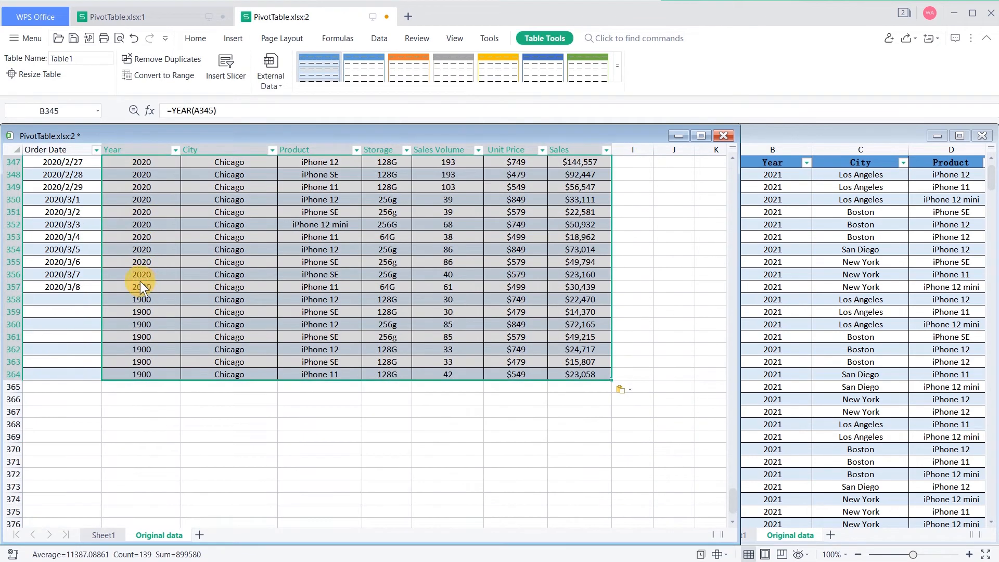
click(82, 211)
drag(102, 217, 86, 379)
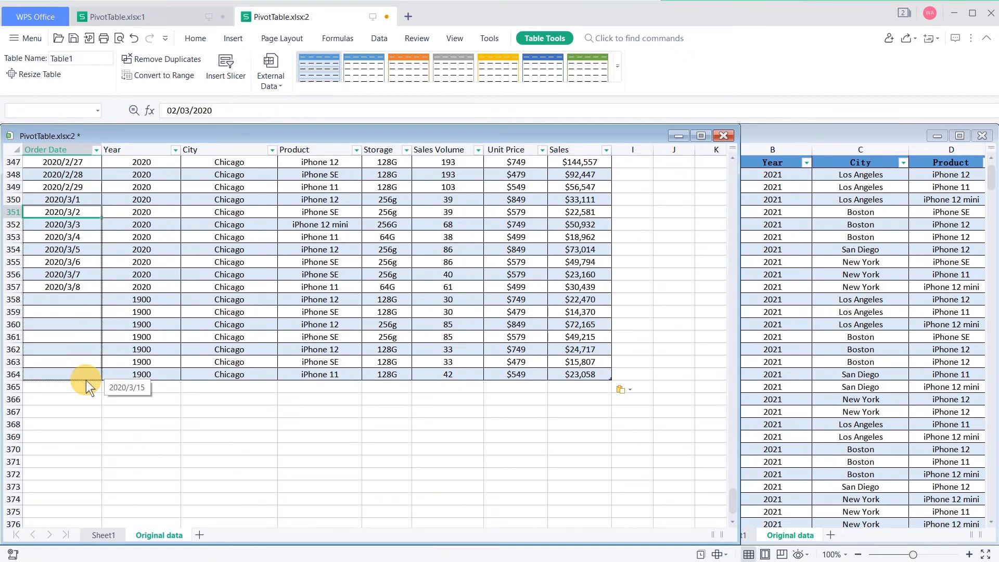
- Refresh the PivotTable on Sheet1 in the first window from the extended table
click(801, 469)
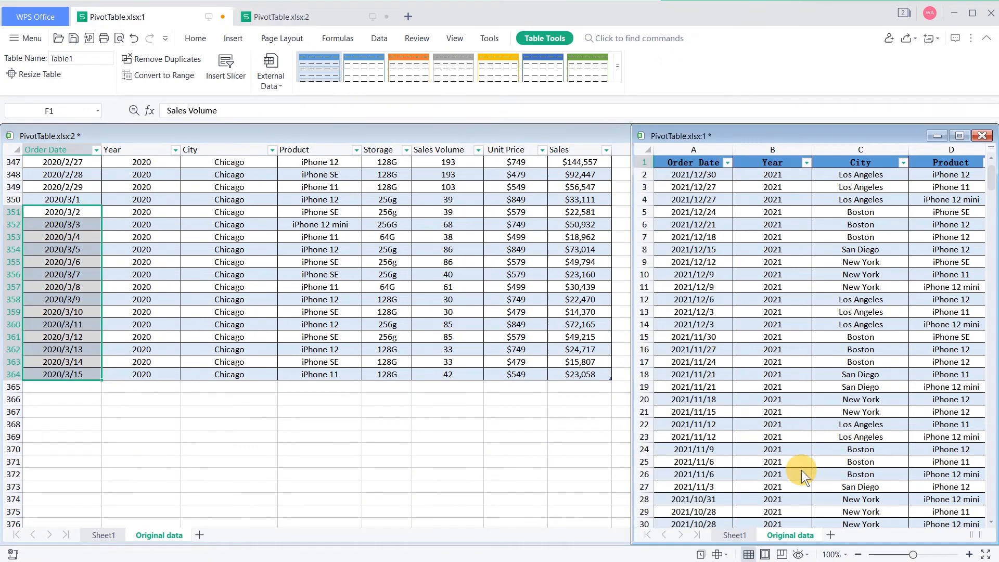
click(745, 534)
mouse_move(823, 362)
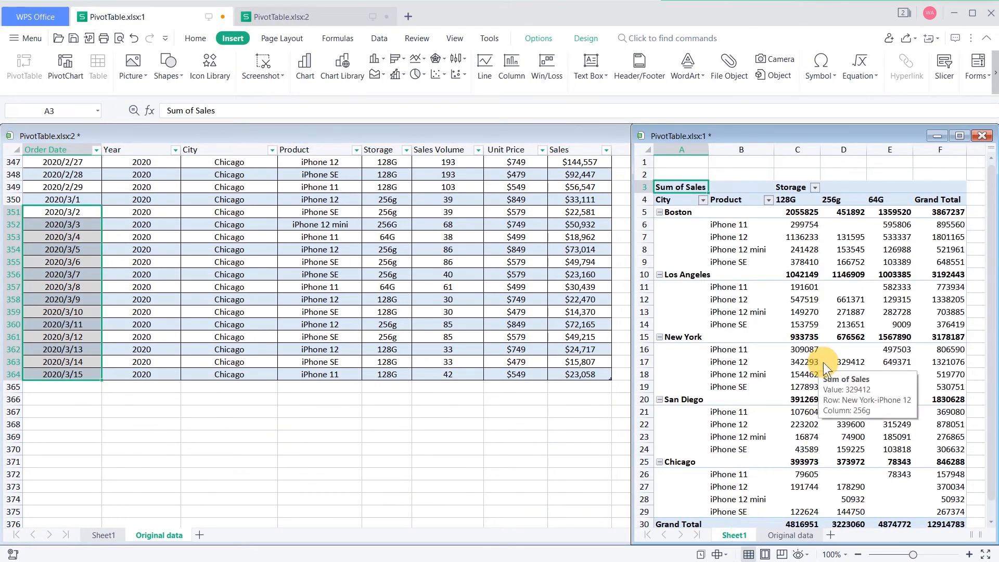
click(880, 363)
scroll(879, 355, down, 3)
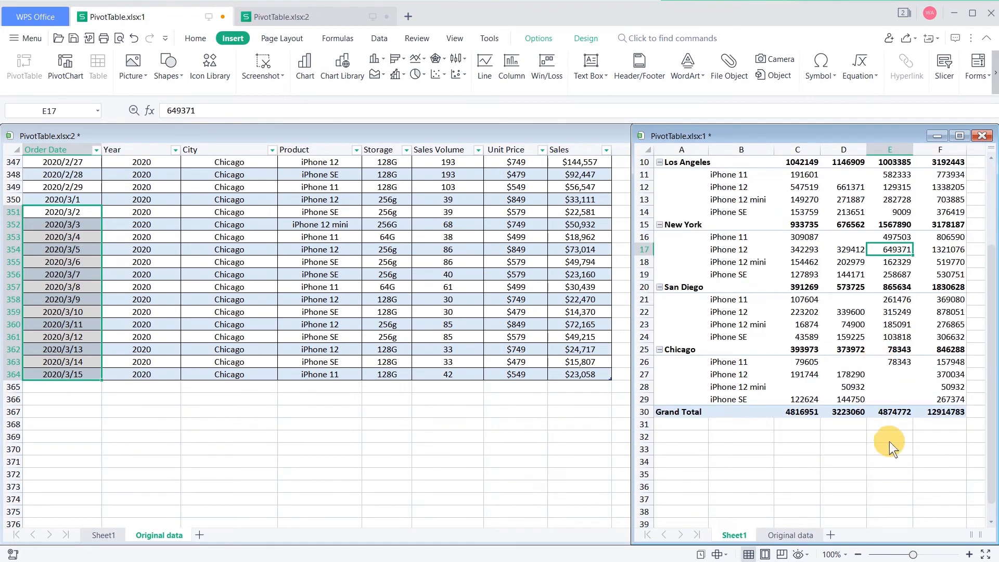
key(alt+F5)
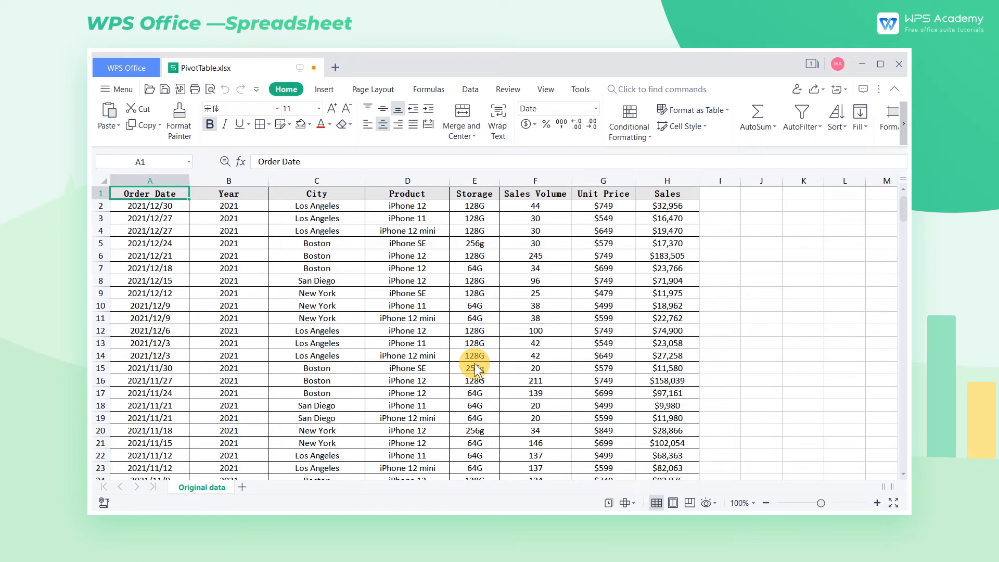
- Create a blank PivotTable on a new sheet from the Original data records
click(324, 89)
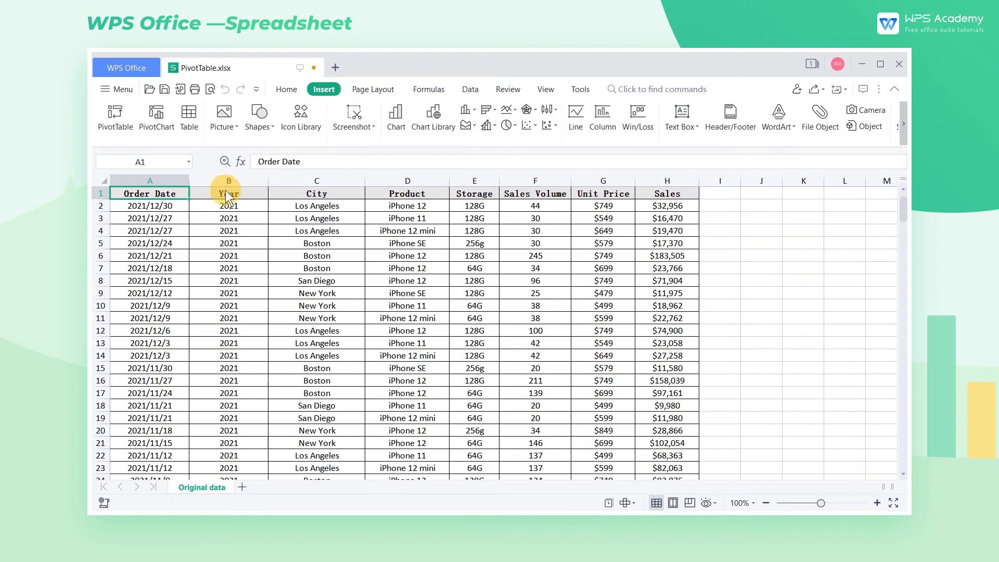
click(118, 135)
click(540, 477)
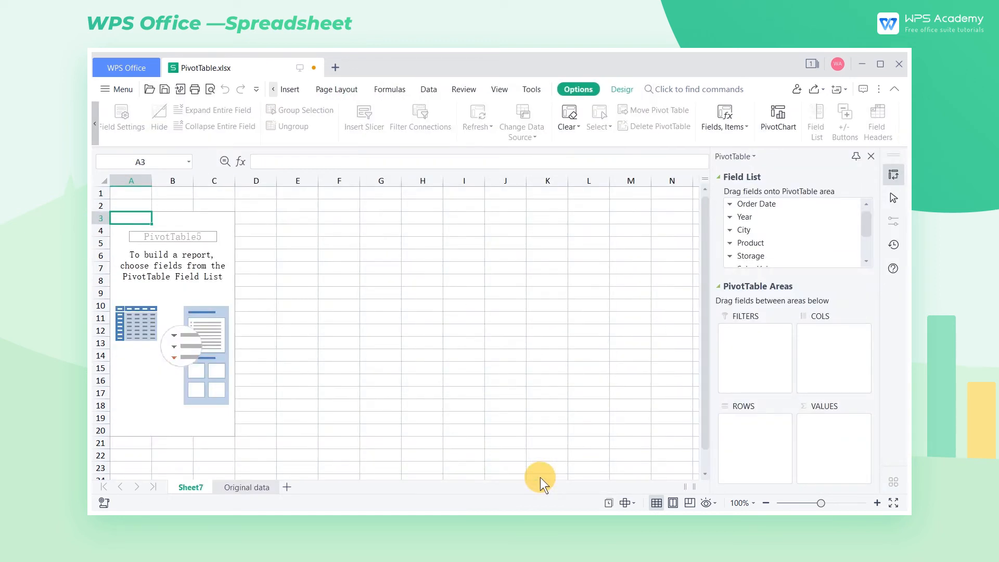
- Lay out the new PivotTable with Order Date as the row field and Sales as the value field
drag(760, 205, 754, 432)
scroll(773, 225, down, 3)
drag(751, 255, 832, 451)
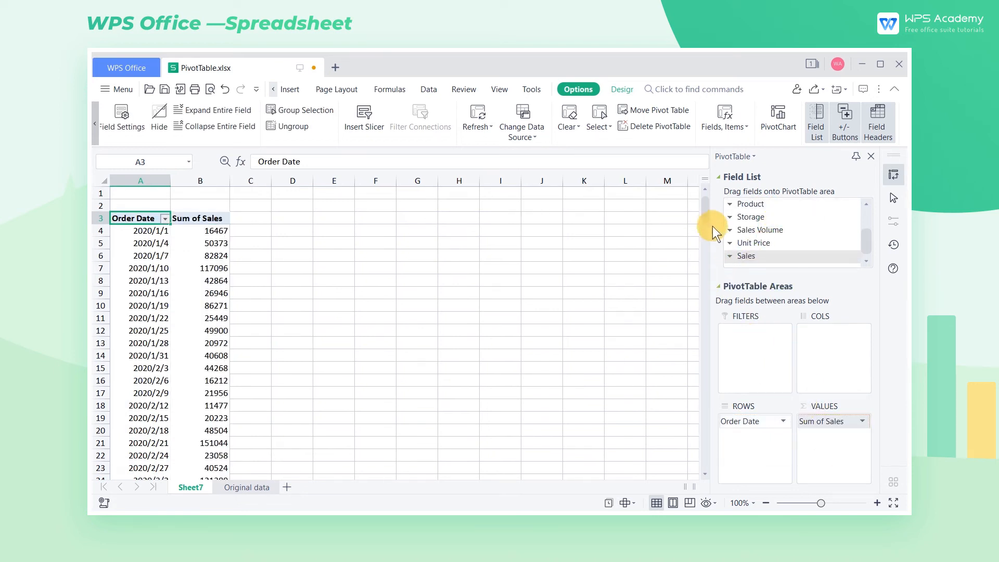
mouse_move(708, 211)
mouse_down()
mouse_move(708, 245)
mouse_move(707, 205)
mouse_up()
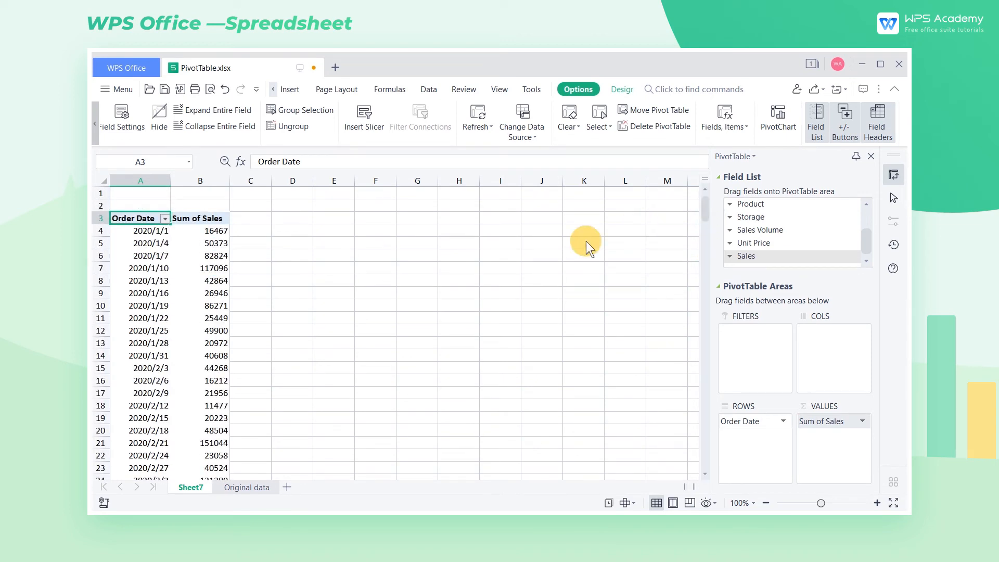
- Group the PivotTable's Order Date row items by Months
right_click(151, 283)
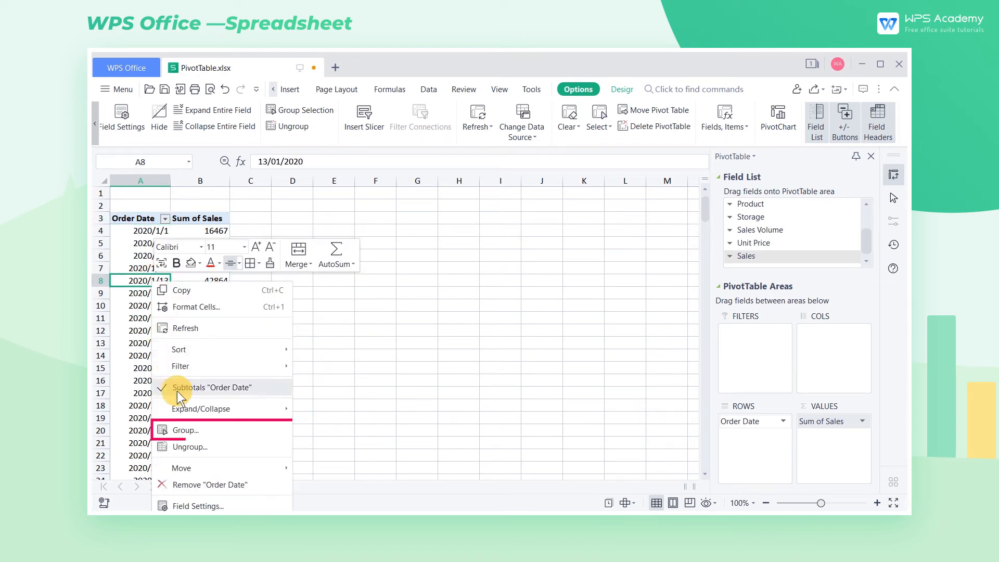
click(185, 431)
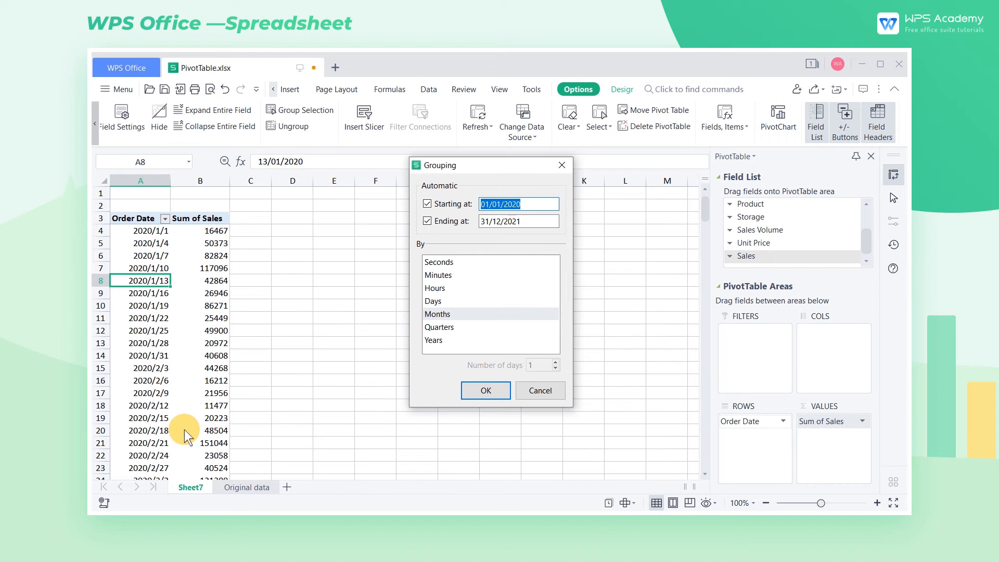
click(483, 389)
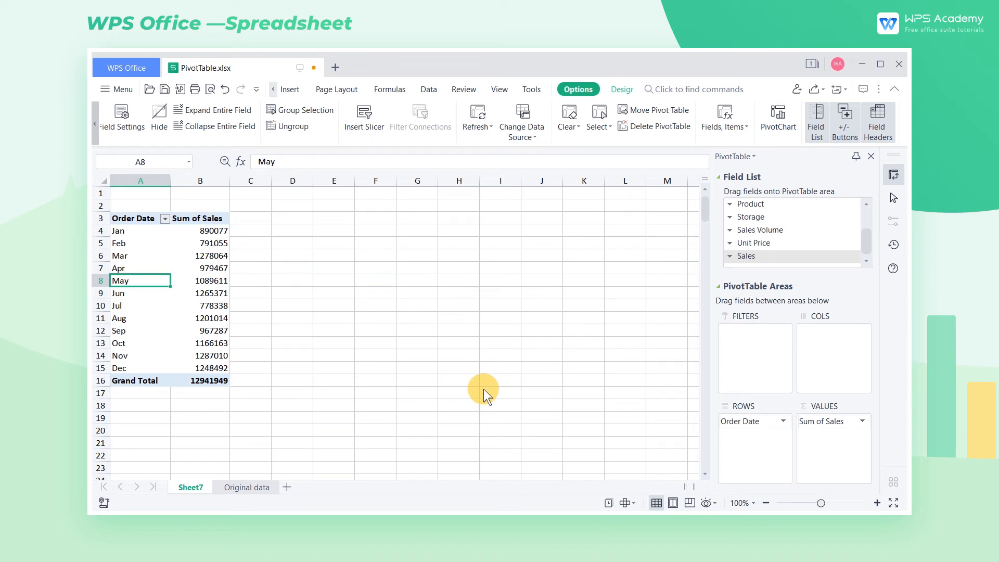
- Extract the records behind January's Sum of Sales to a new sheet and select the 2020 order dates from A12 to A23
double_click(214, 232)
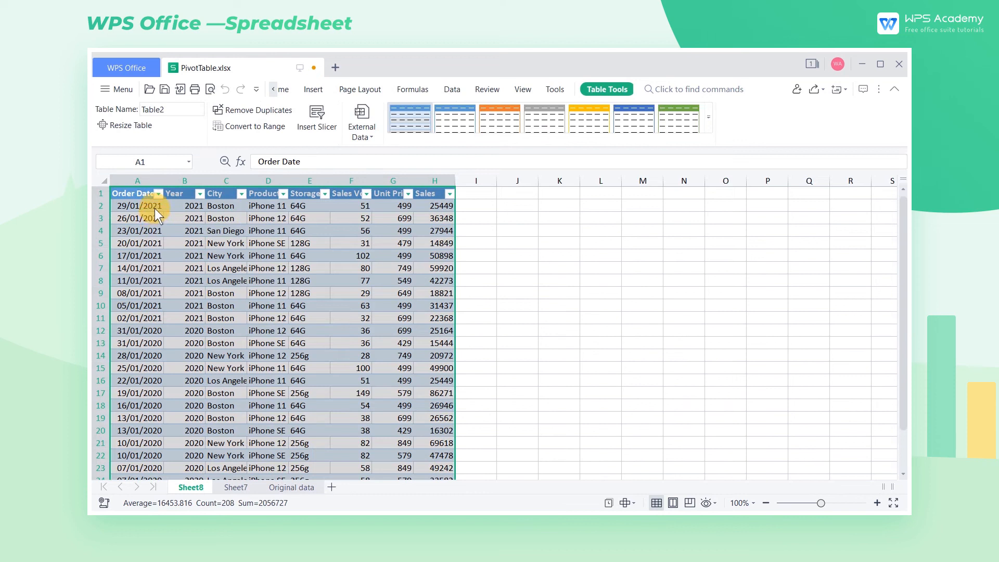
click(155, 208)
drag(158, 206, 192, 468)
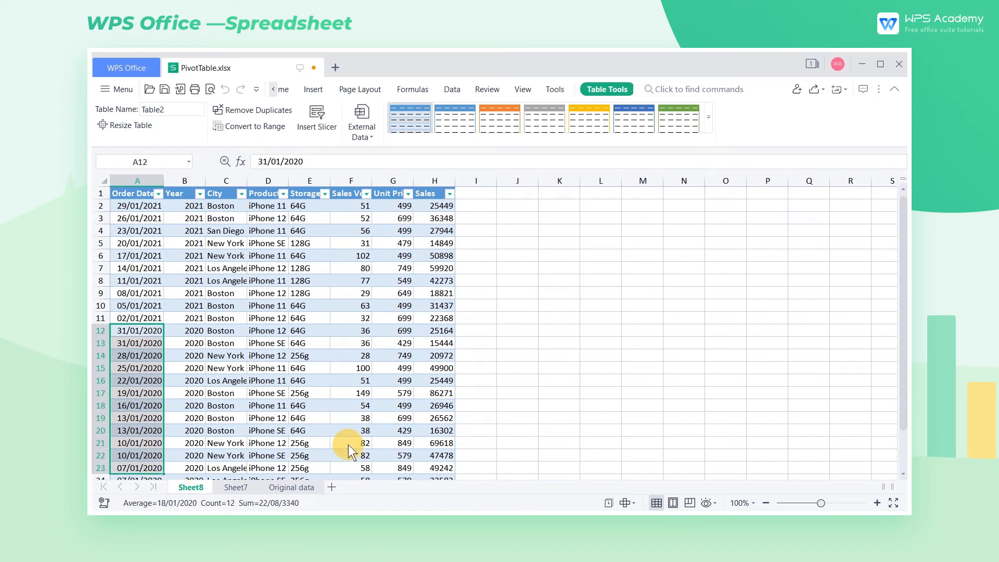
- Return to the PivotTable on Sheet7 and group its Order Date items by both Months and Years
click(242, 487)
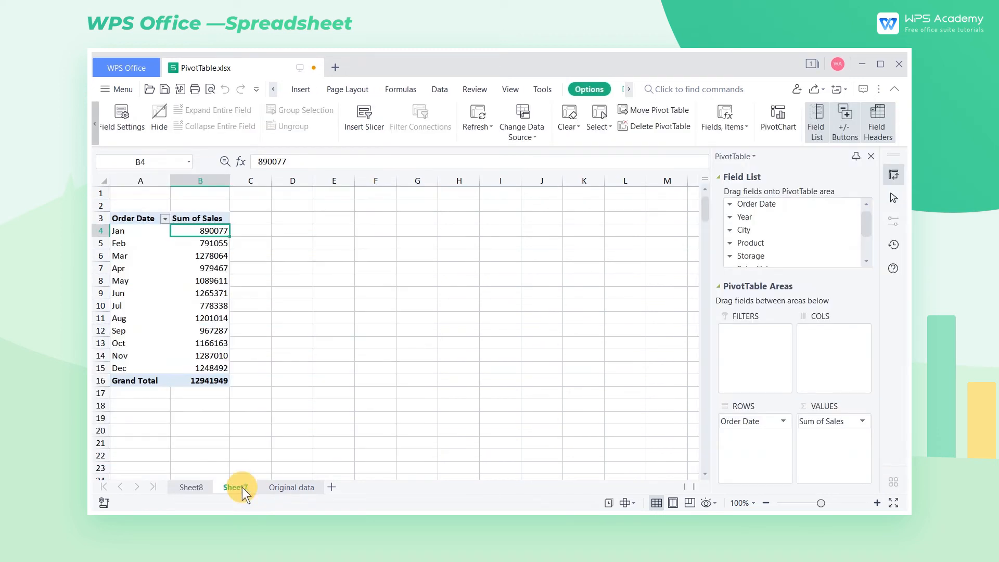
click(117, 270)
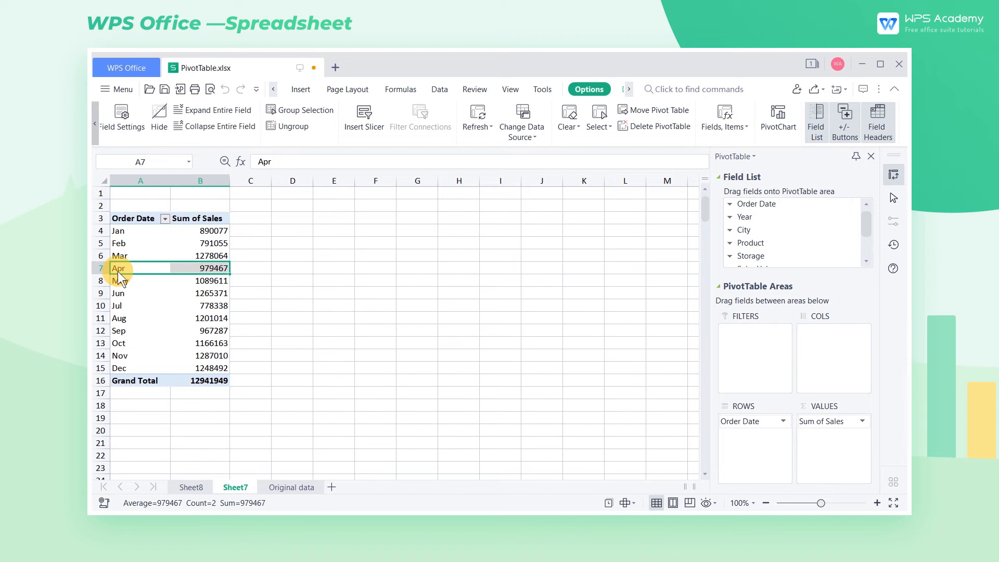
right_click(118, 270)
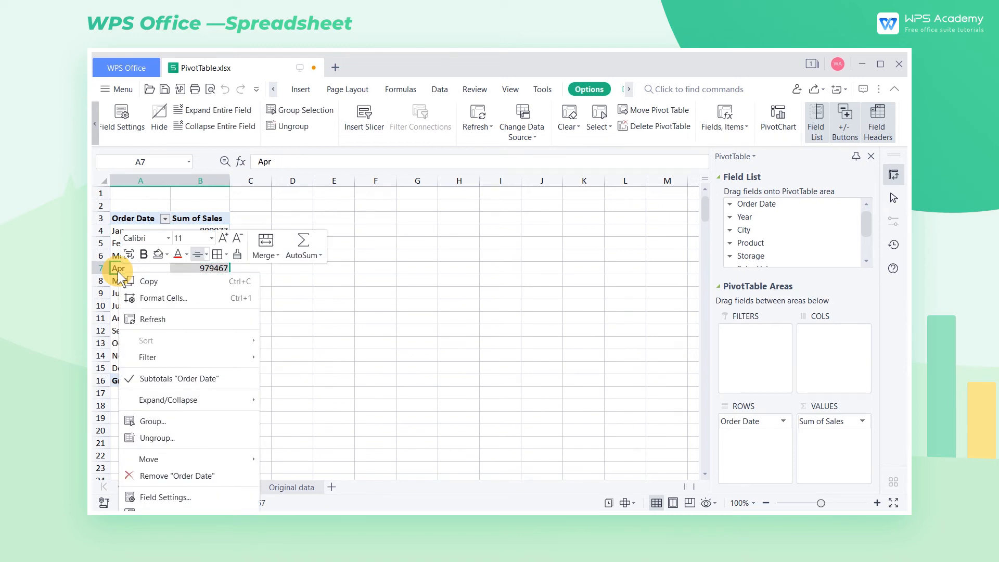
click(167, 419)
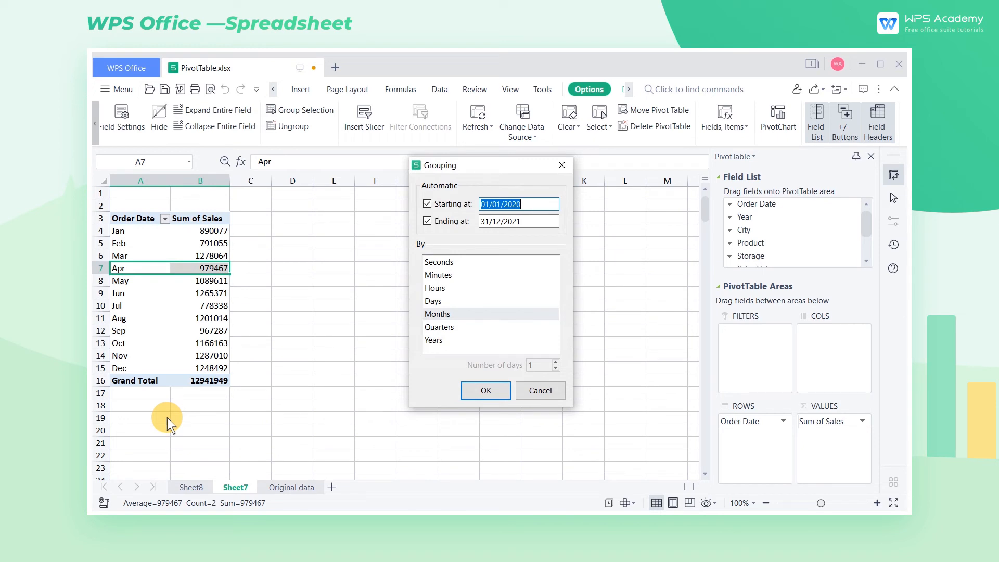
click(429, 340)
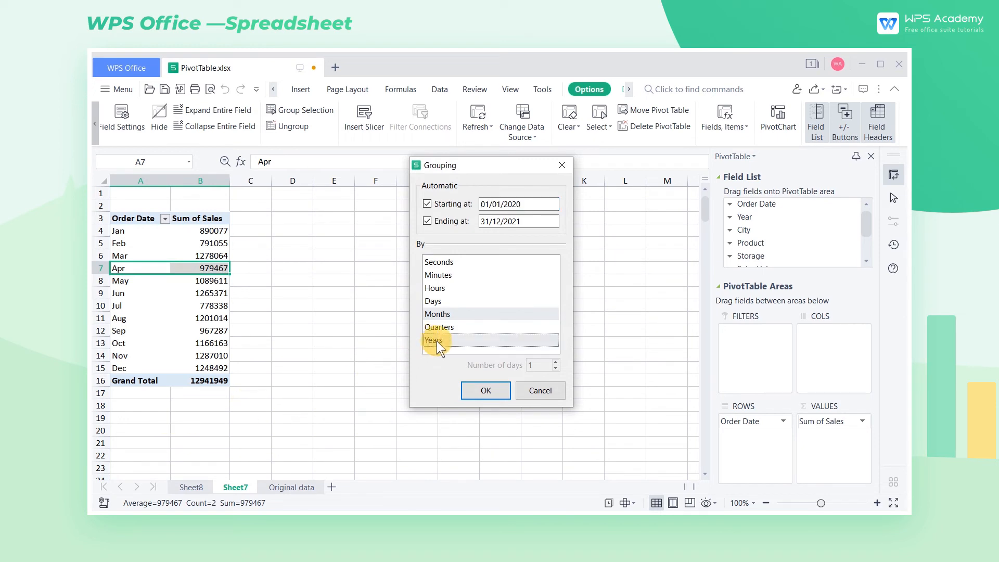
click(495, 391)
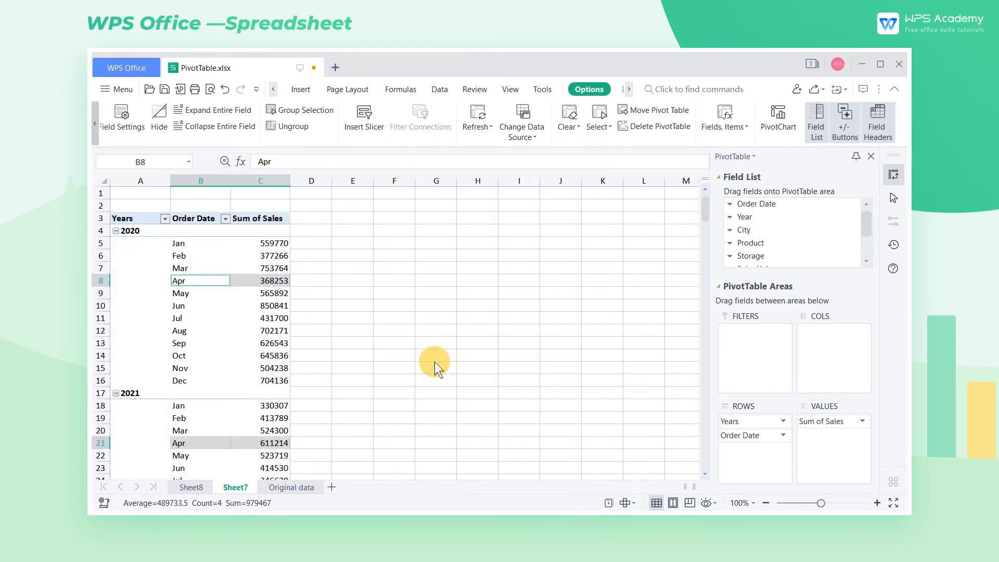
right_click(208, 282)
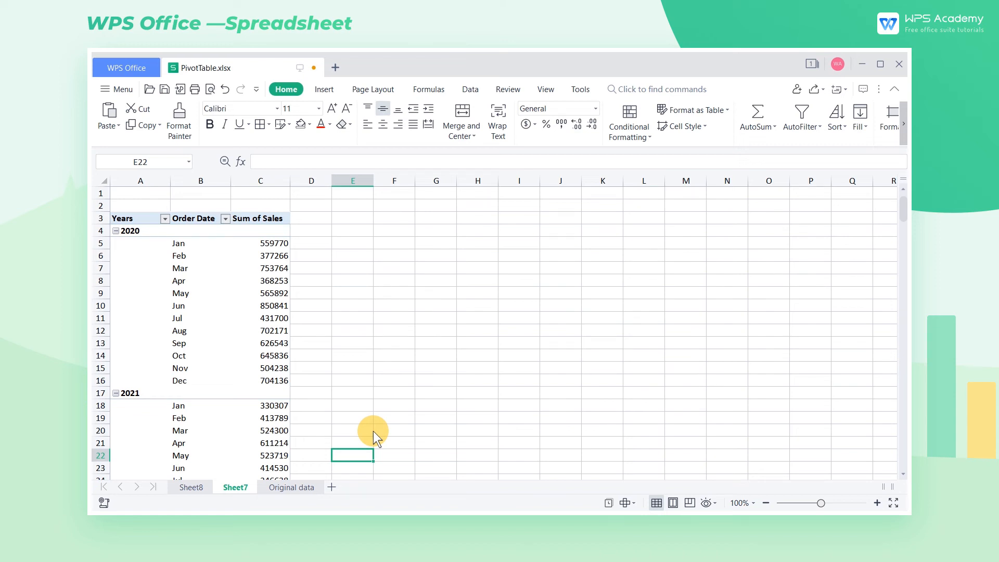
- Enter a formula in D5 that multiplies the January 2020 Sum of Sales by 0.1%
click(318, 244)
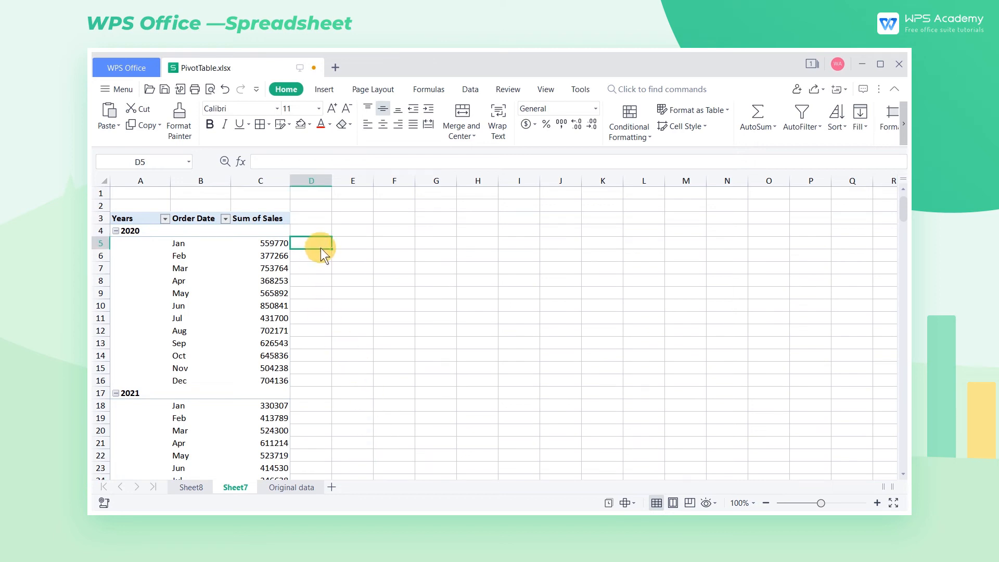
text(=)
click(273, 242)
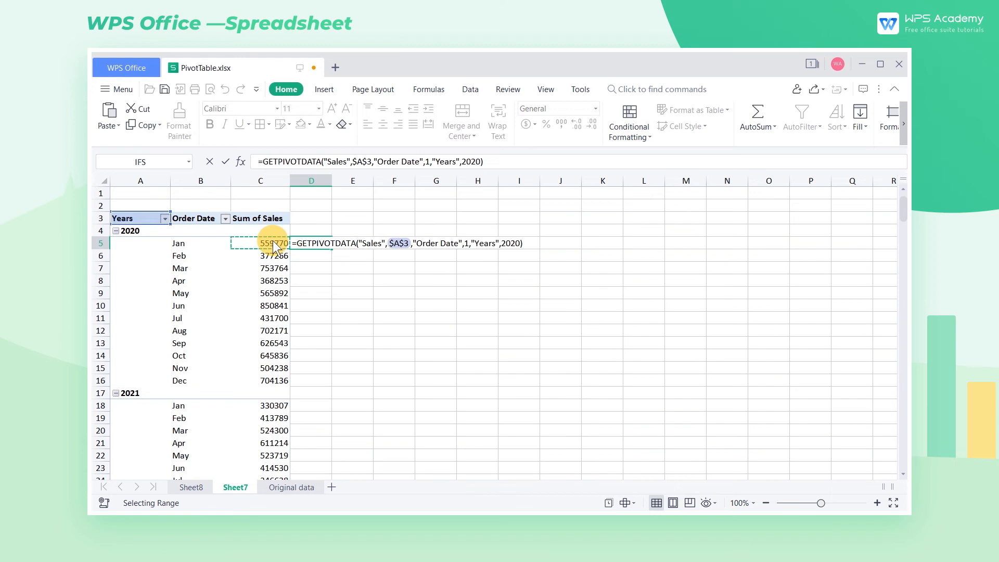
text(*0)
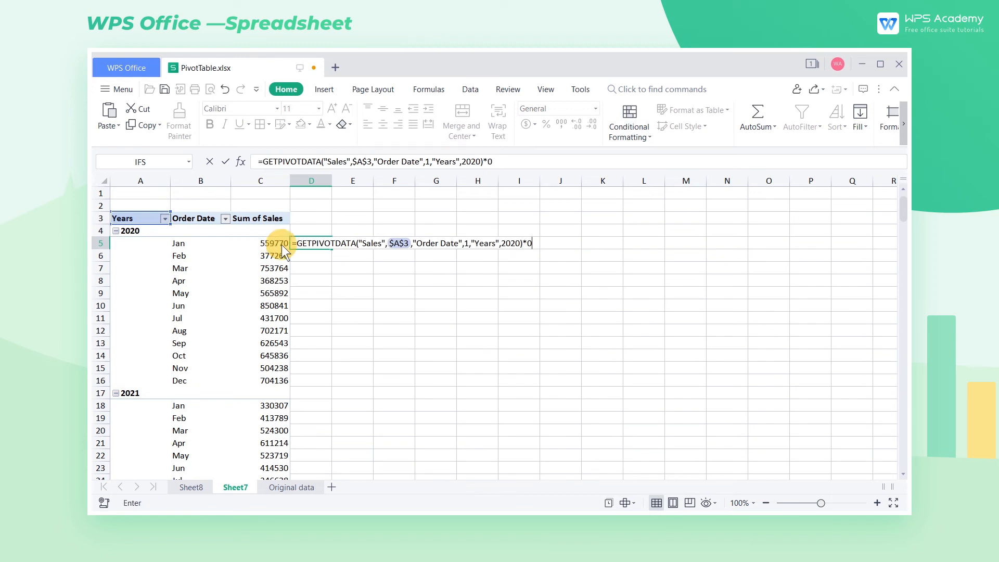
text(.1%)
key(Return)
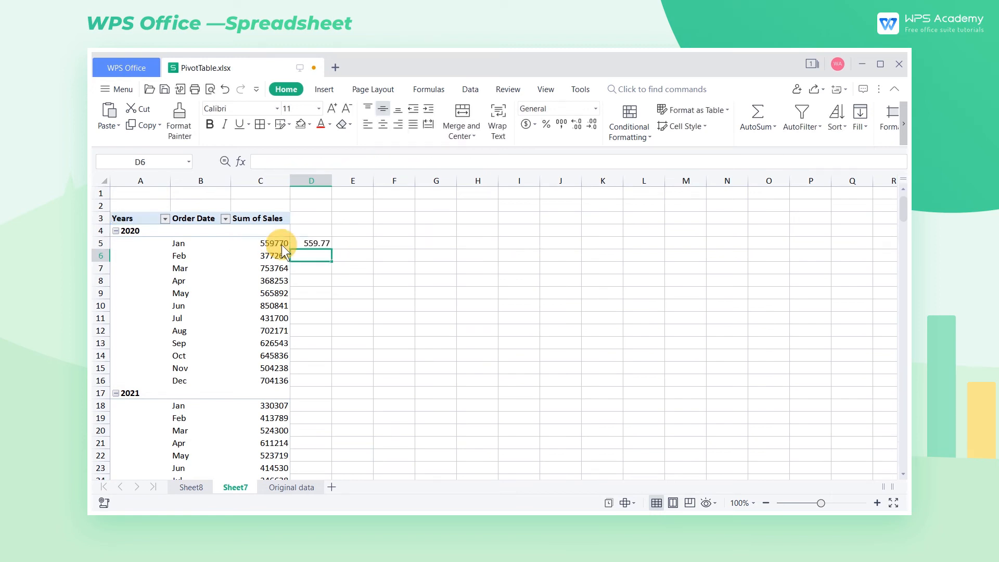
- Fill the D5 commission formula down column D alongside the PivotTable rows
click(328, 242)
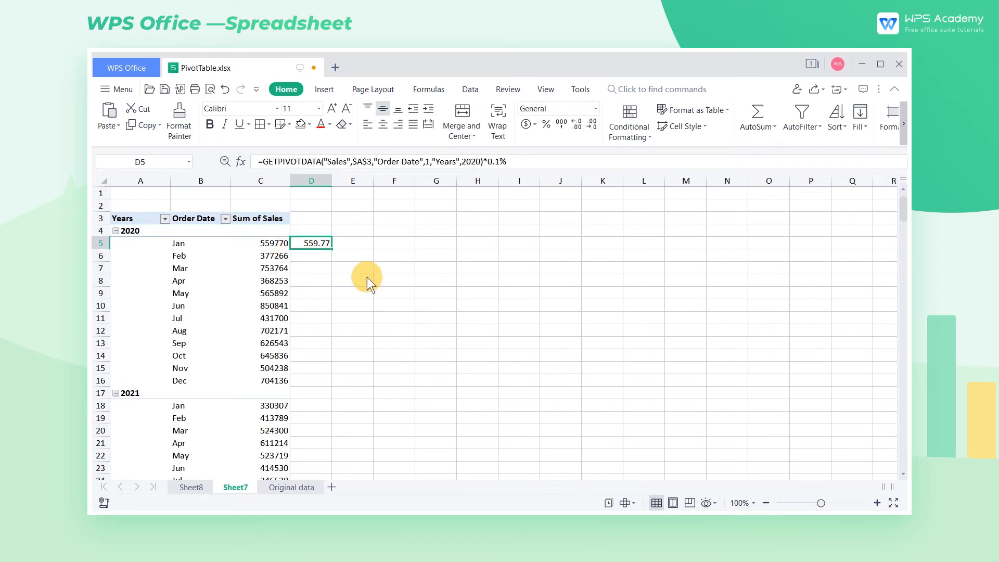
double_click(332, 249)
scroll(404, 373, up, 2)
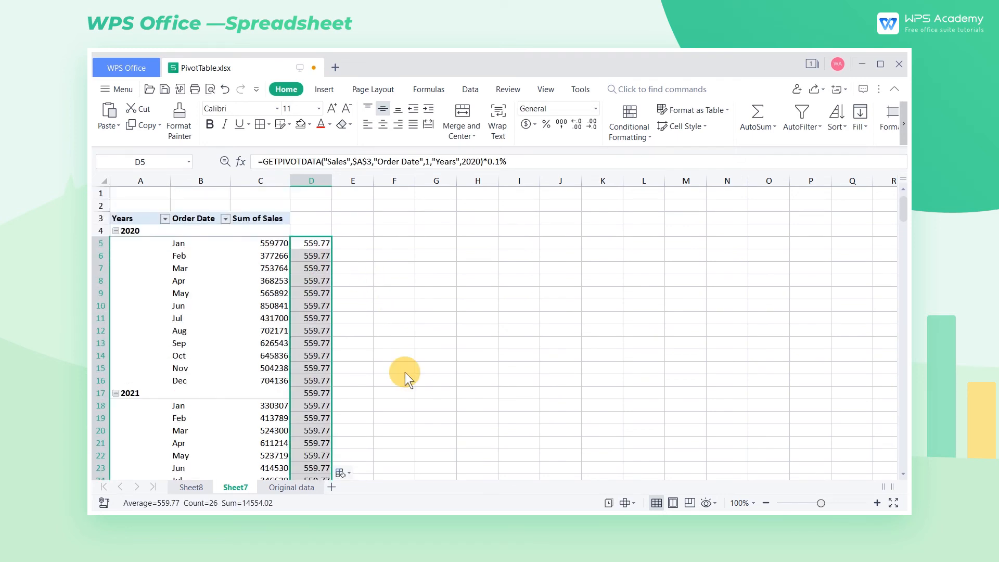
- Clear the whole of column D beside the PivotTable
click(316, 181)
key(Delete)
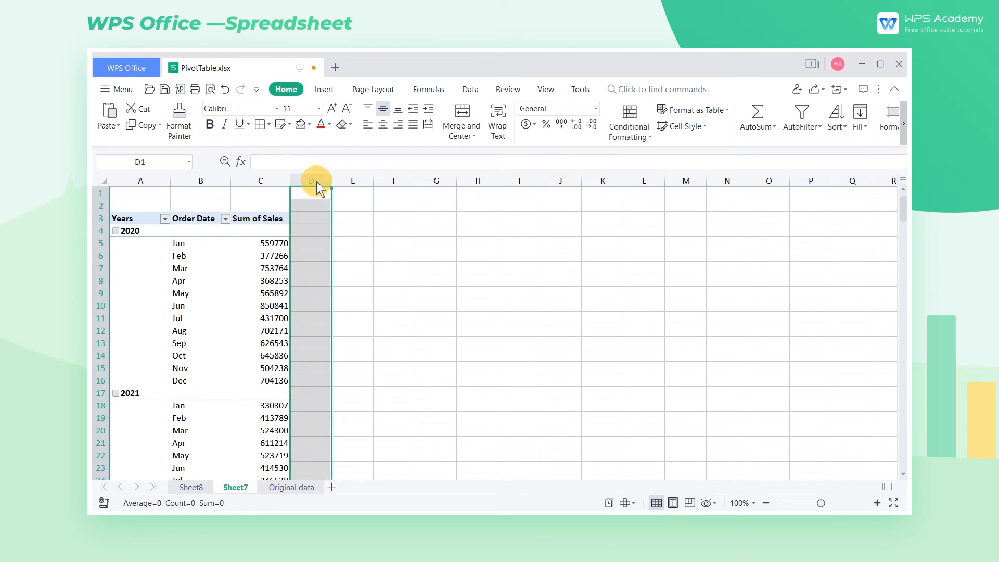
click(318, 244)
- Insert a calculated field named Sales commission into the PivotTable with the formula =Sales*0.1%
click(245, 264)
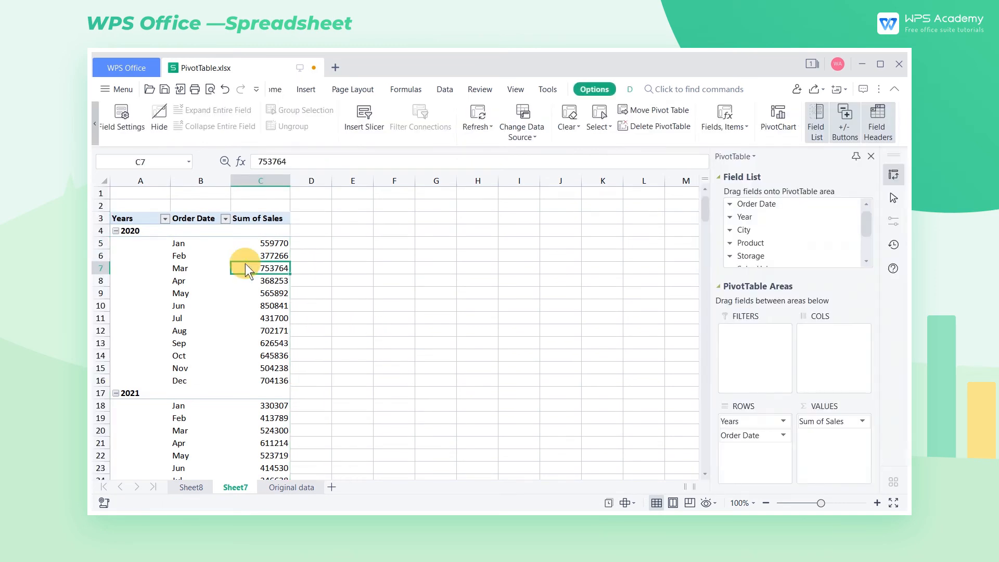
click(577, 91)
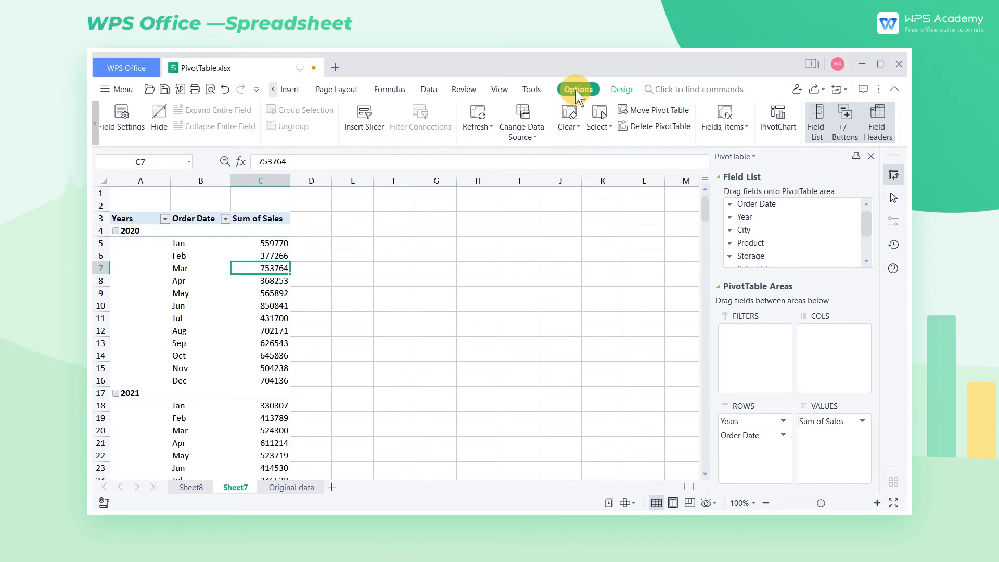
click(743, 126)
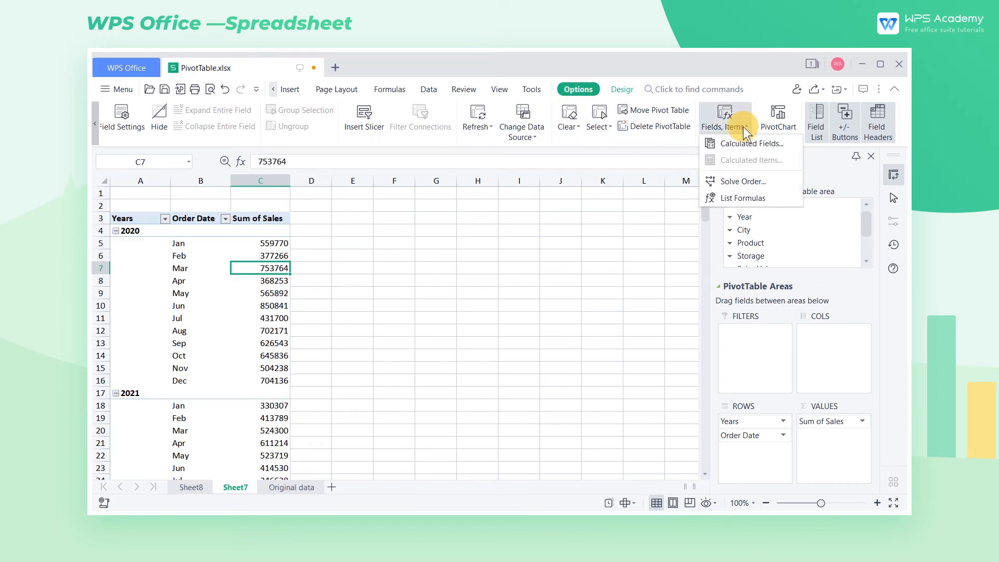
click(739, 141)
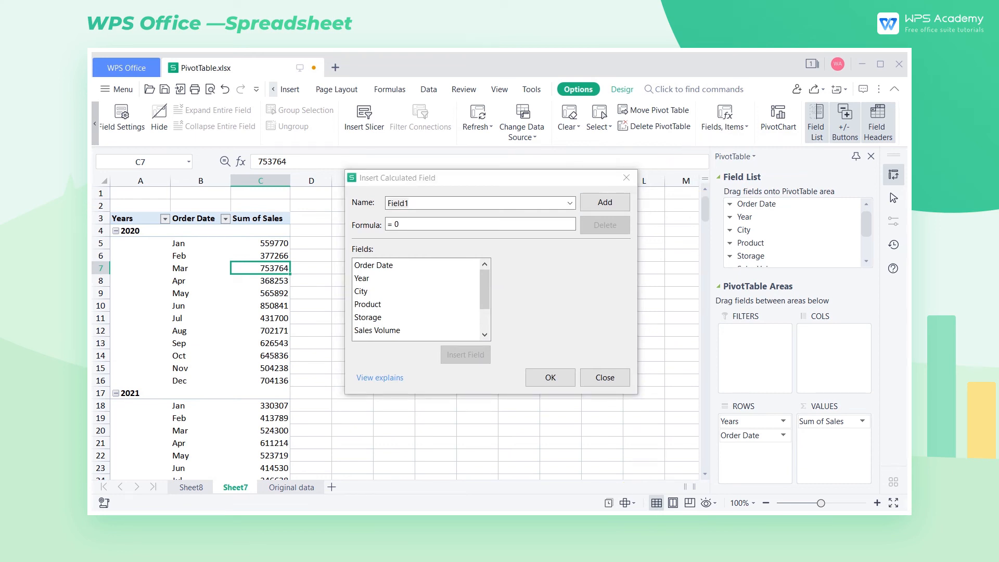
click(462, 206)
text(Sales commission)
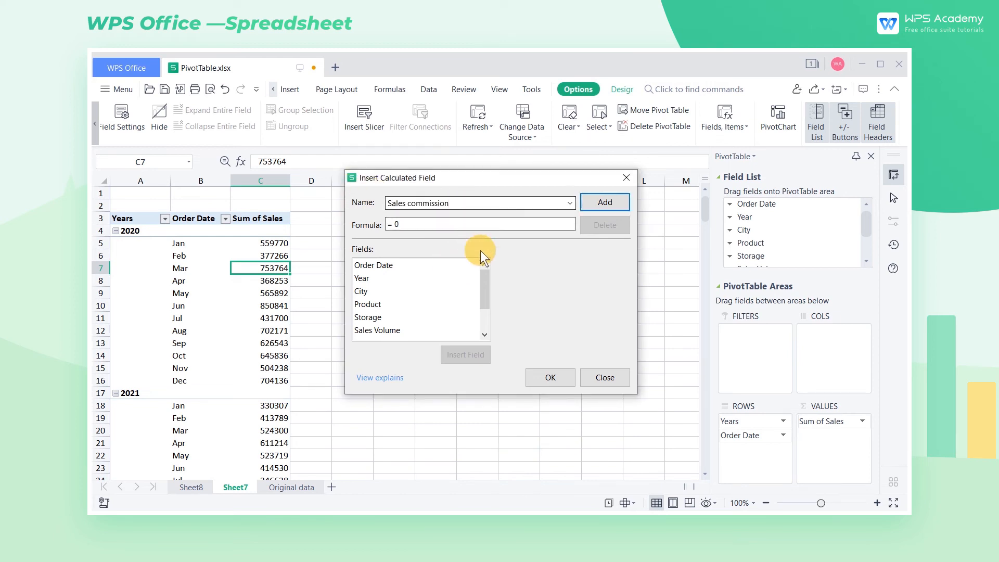
drag(482, 283, 462, 321)
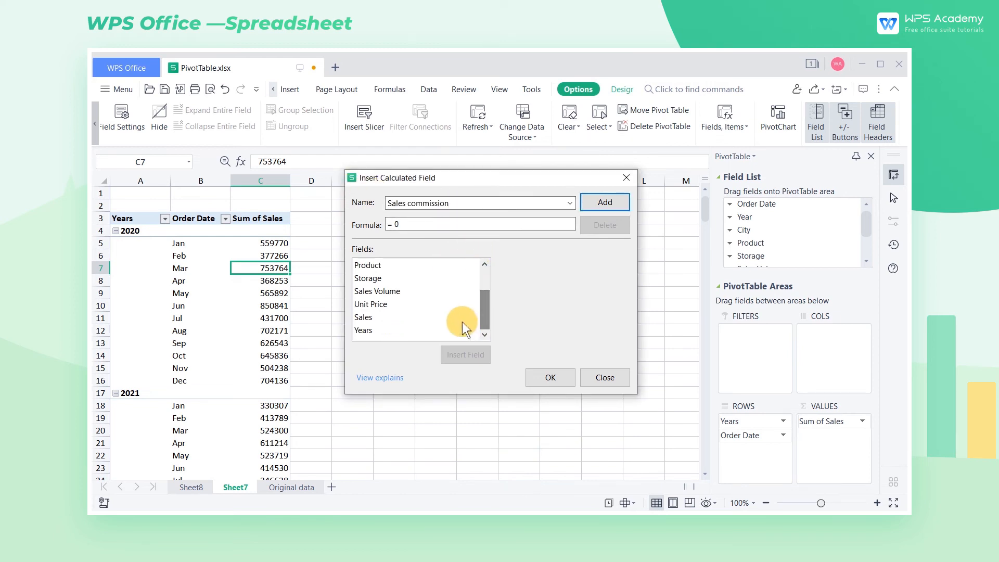
click(364, 317)
click(475, 355)
text(*0.1)
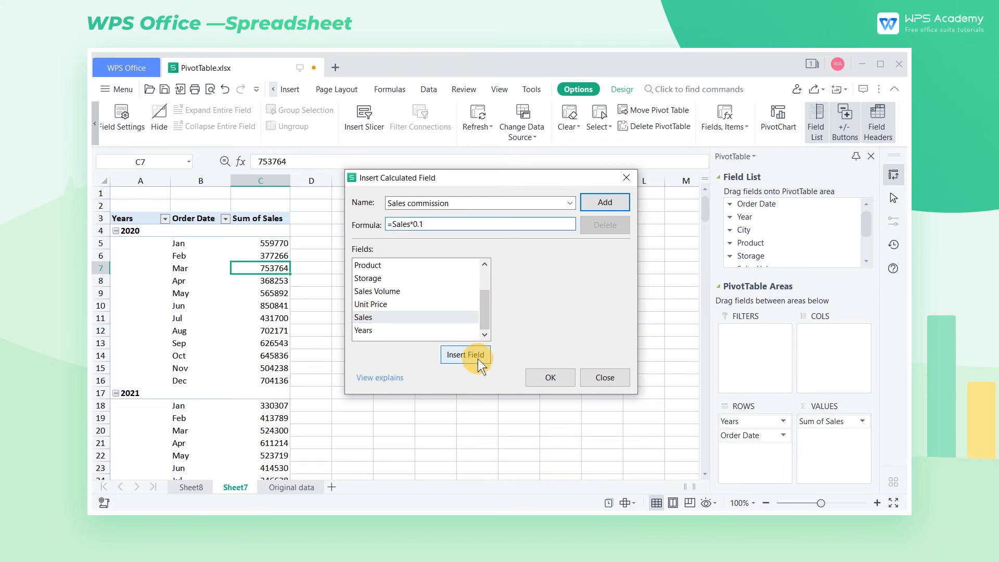
text(%)
click(545, 376)
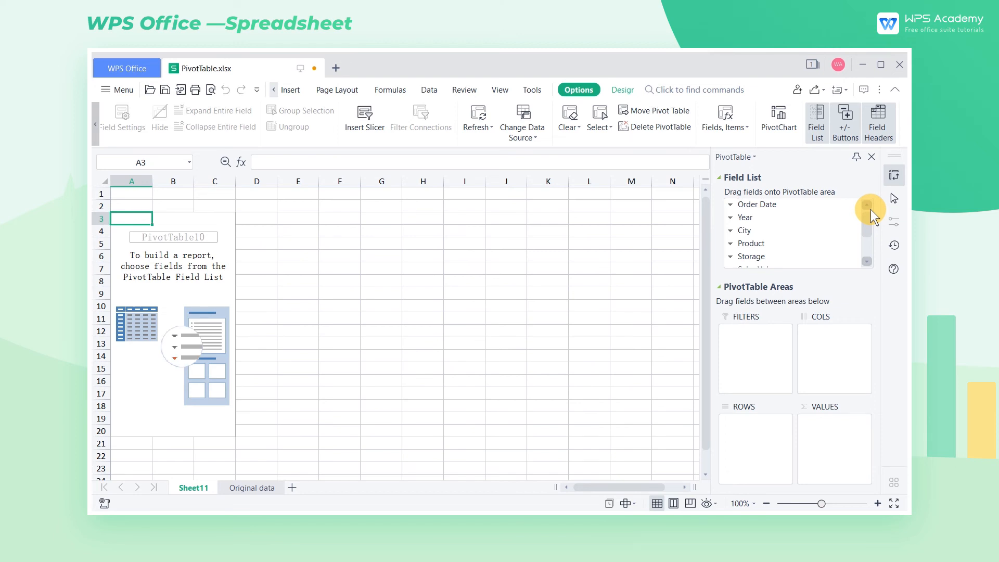
- Set Product and Storage as row fields and Year as the column field of the blank PivotTable on Sheet11
drag(751, 243, 756, 324)
drag(763, 454, 762, 452)
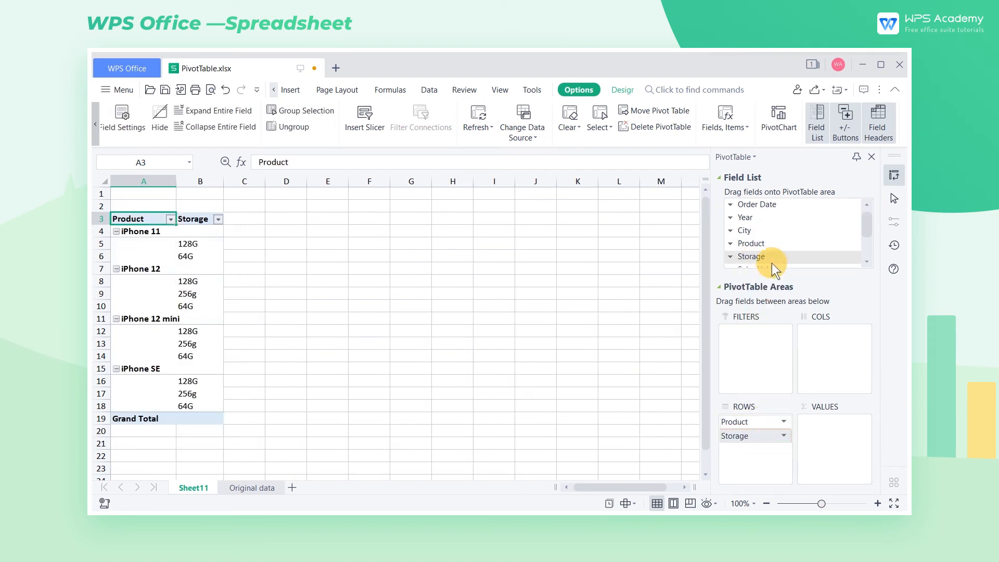
drag(752, 218, 826, 359)
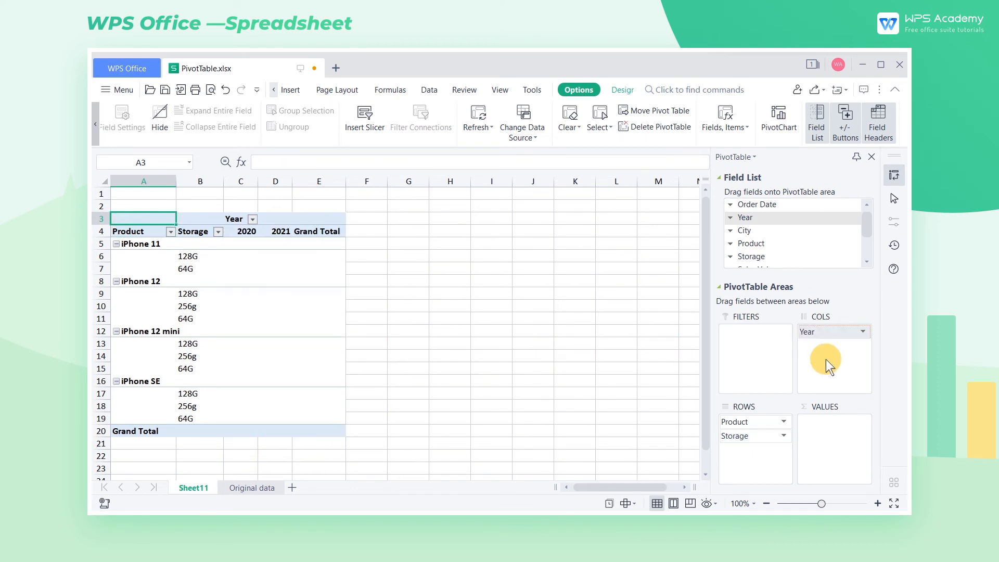
- Add Sales Volume and Sales as value fields of the Sheet11 PivotTable and hide the field list
scroll(769, 235, down, 1)
drag(762, 231, 828, 435)
drag(745, 257, 817, 455)
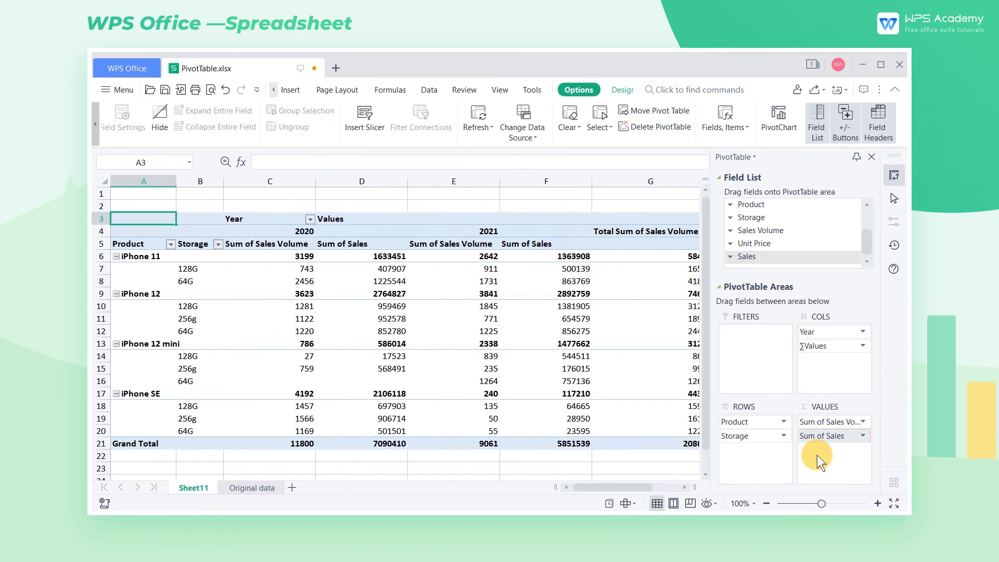
click(817, 134)
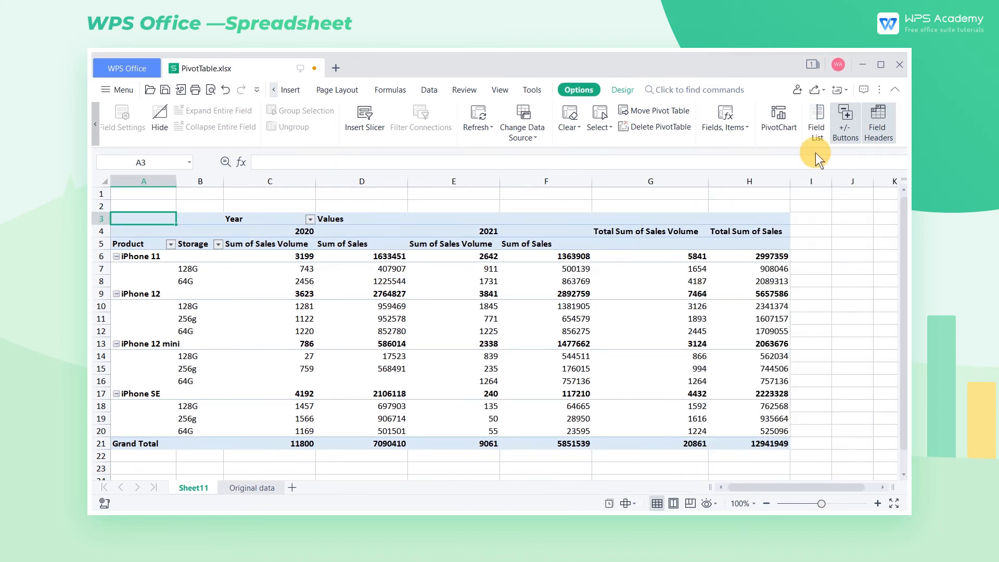
- Show the Sum of Sales Volume values in the Sheet11 PivotTable as % of Parent Column Total
click(307, 257)
right_click(307, 257)
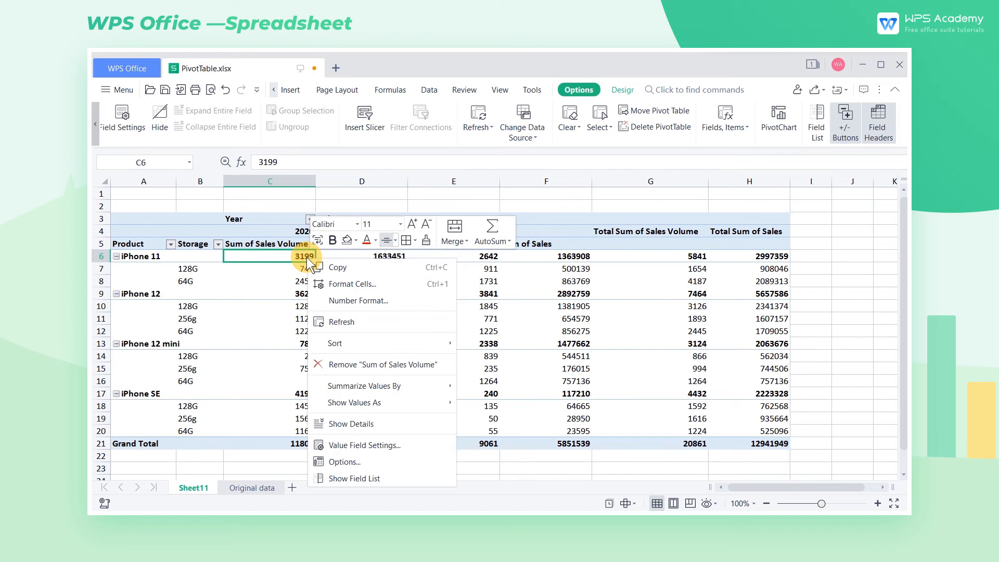
mouse_move(402, 406)
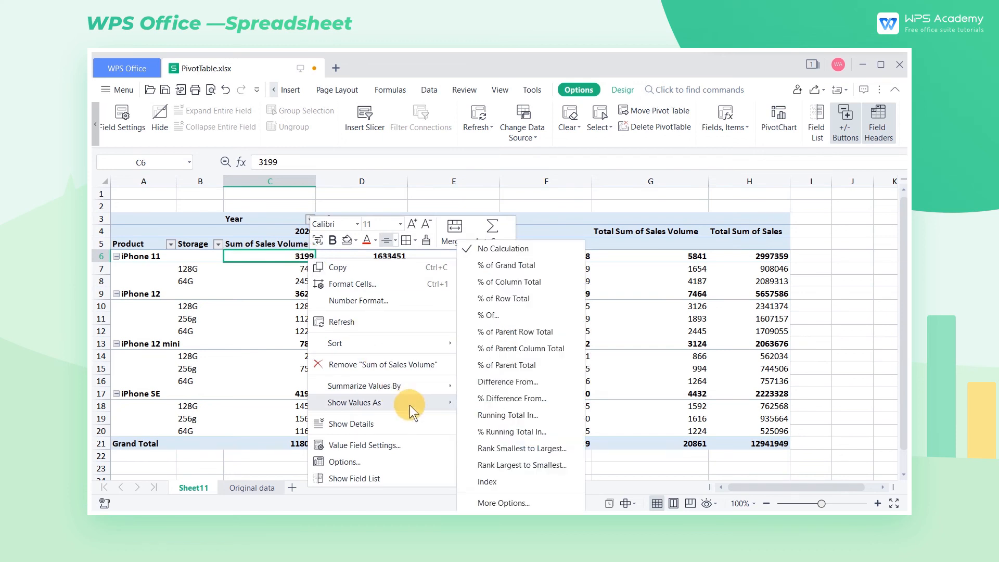
click(536, 349)
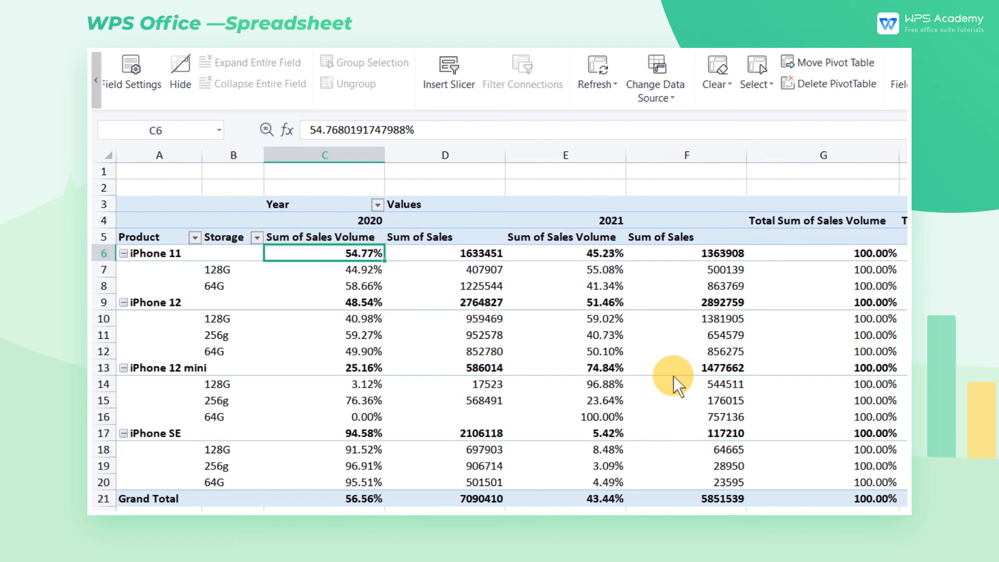
- Copy the entire PivotTable and paste the duplicate below the original, starting at cell A25
click(161, 241)
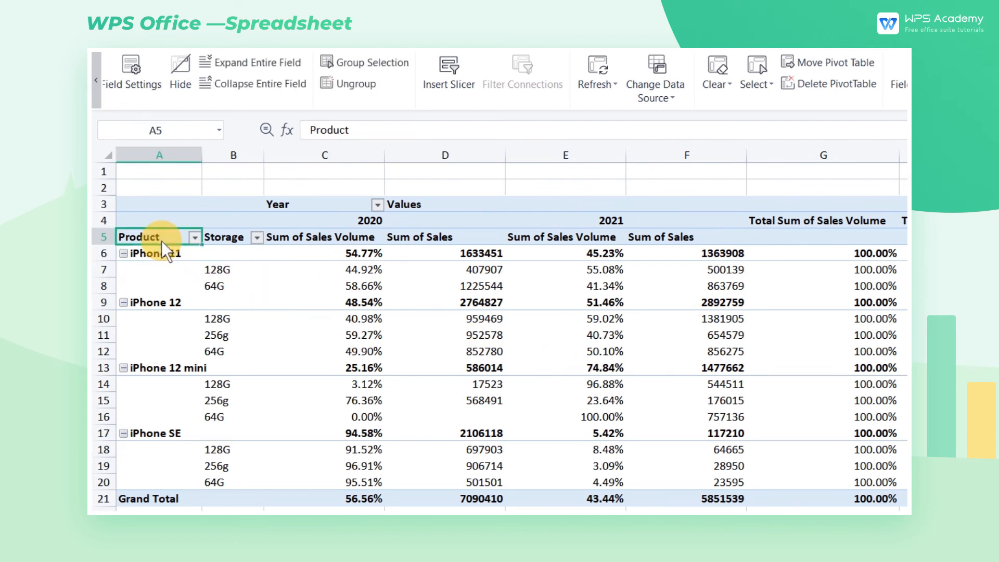
key(ctrl+a)
key(ctrl+c)
scroll(154, 243, down, 5)
click(142, 305)
key(ctrl+v)
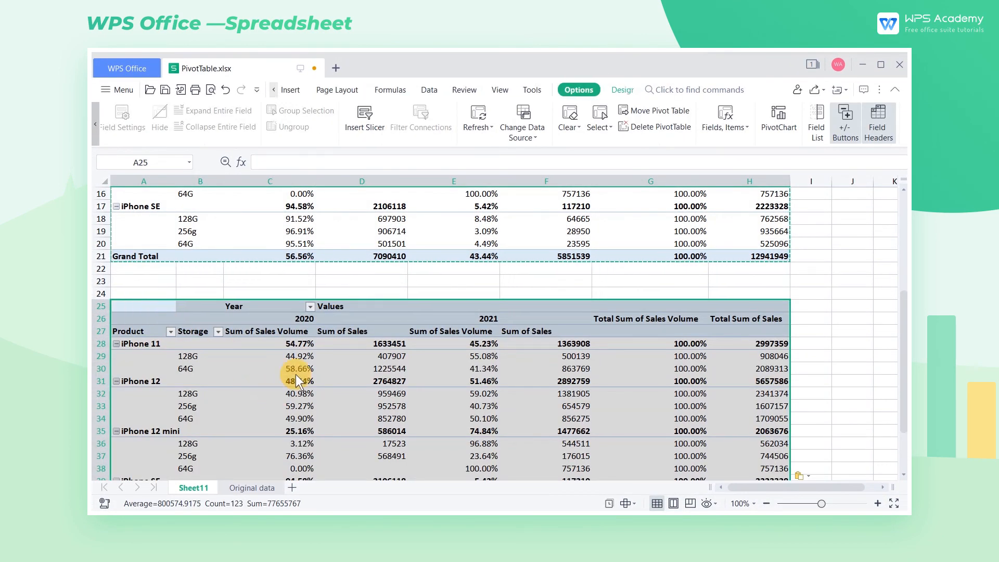
- Show the Sum of Sales Volume values in the copied PivotTable as % of Parent Row Total
click(302, 346)
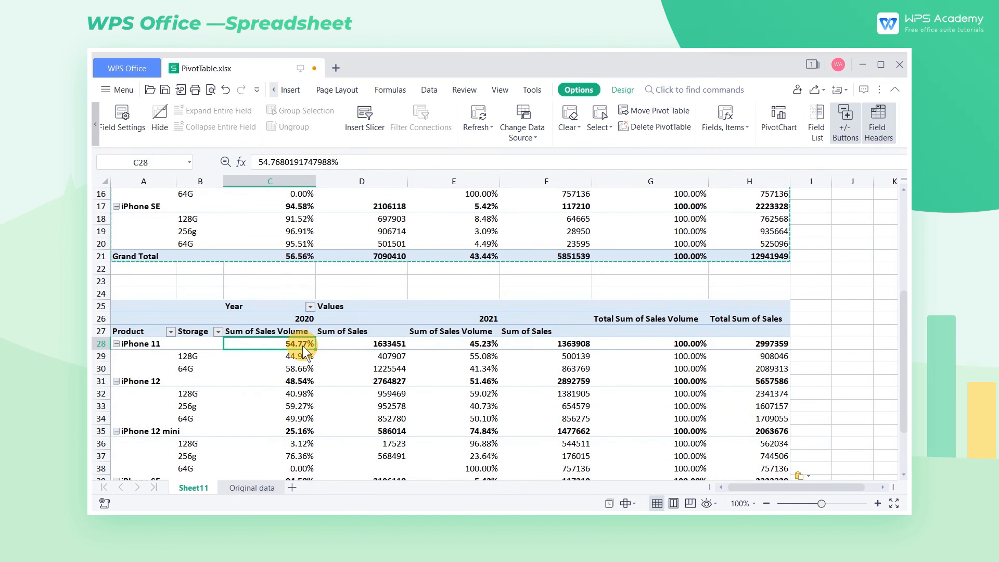
right_click(301, 345)
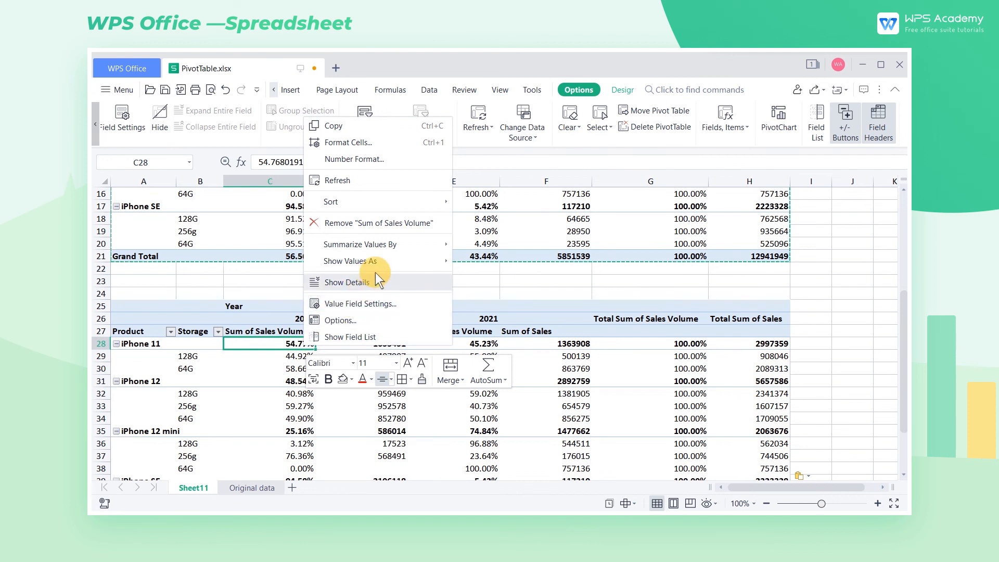
mouse_move(379, 266)
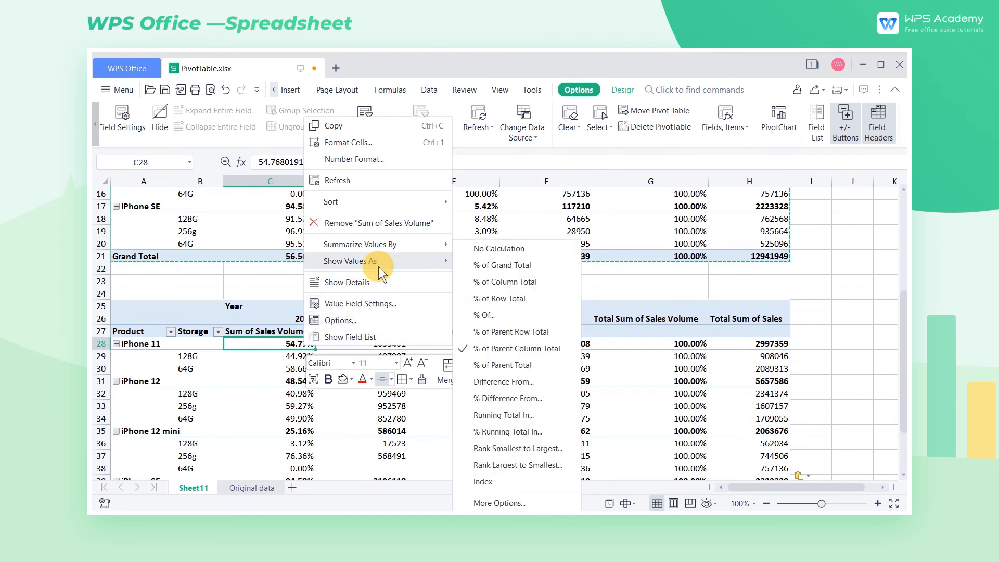
click(524, 335)
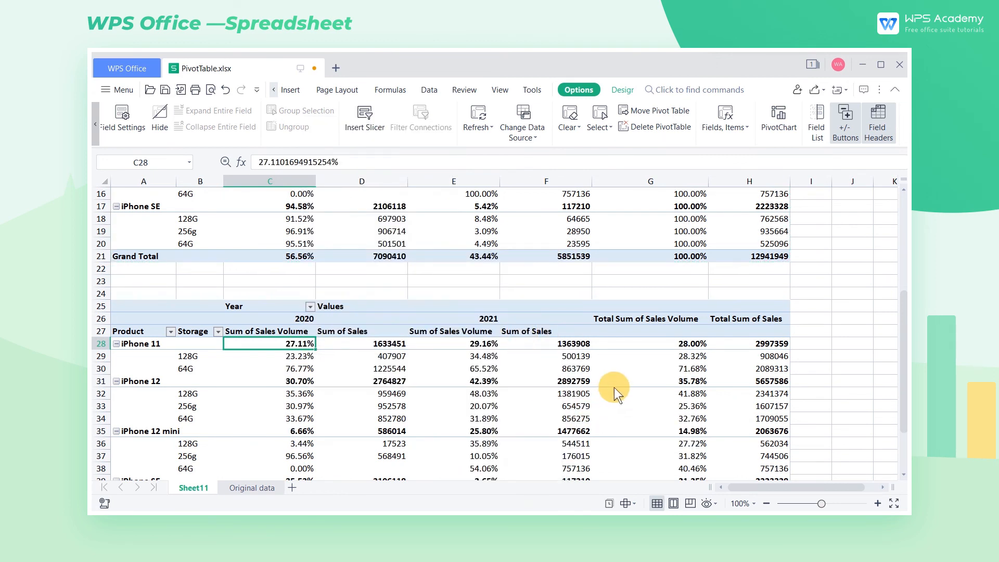
scroll(614, 386, down, 3)
mouse_move(610, 386)
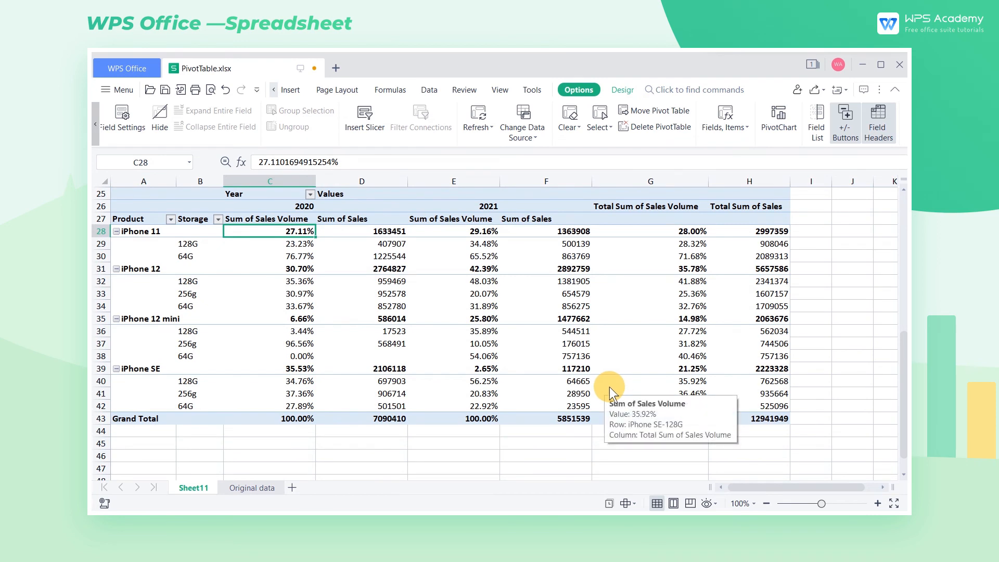